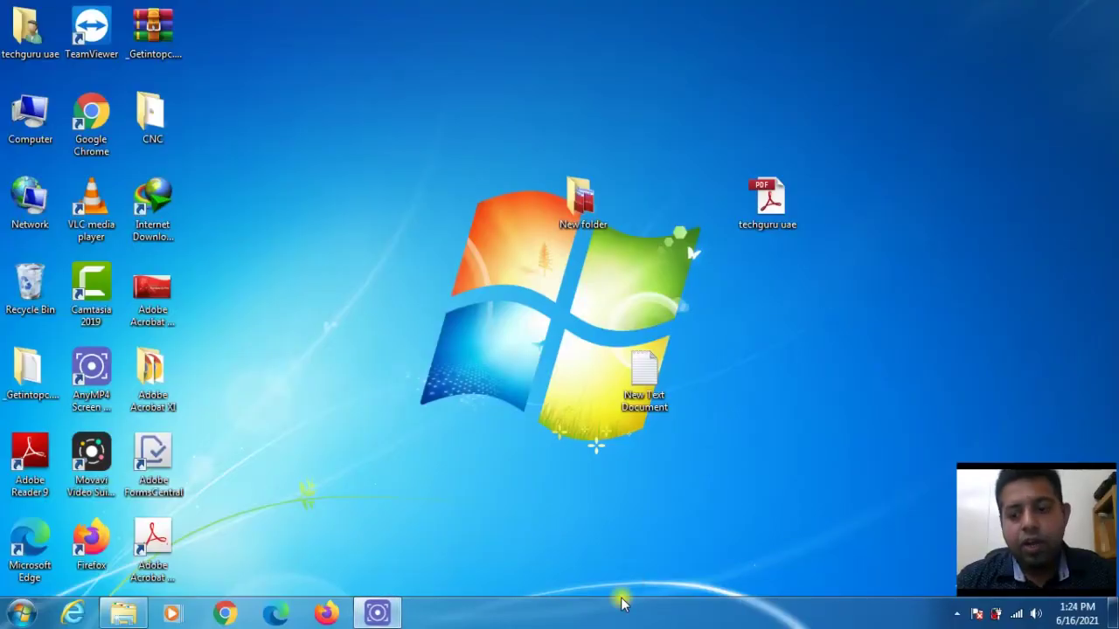
# Step: Refresh the desktop, then open, scroll through and close the techguru uae PDF form
pyautogui.rightClick(469, 380)
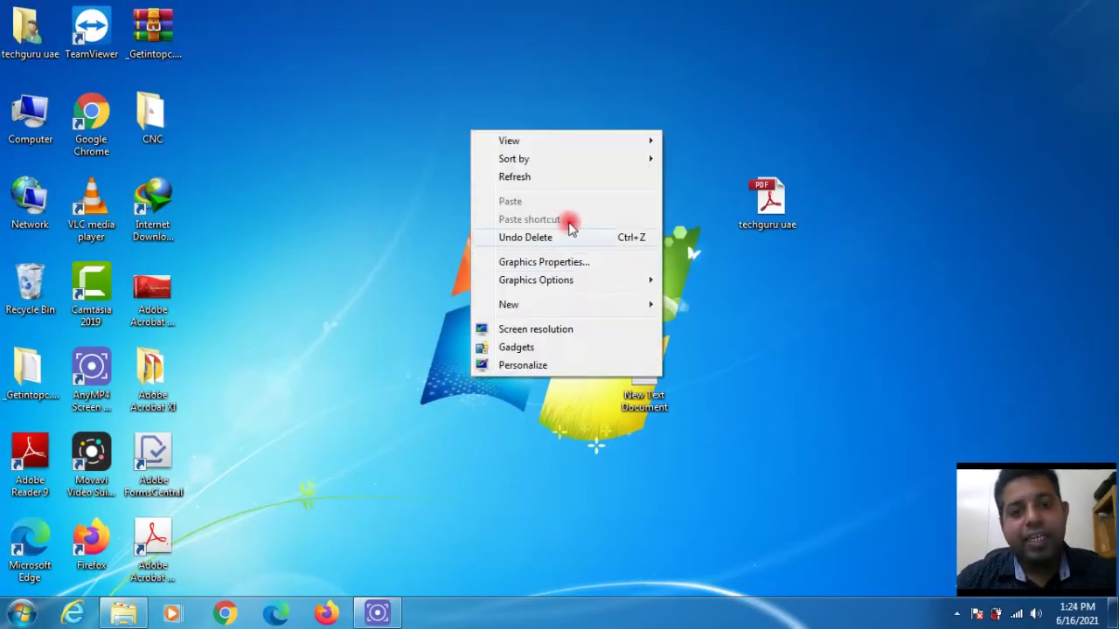
pyautogui.click(538, 179)
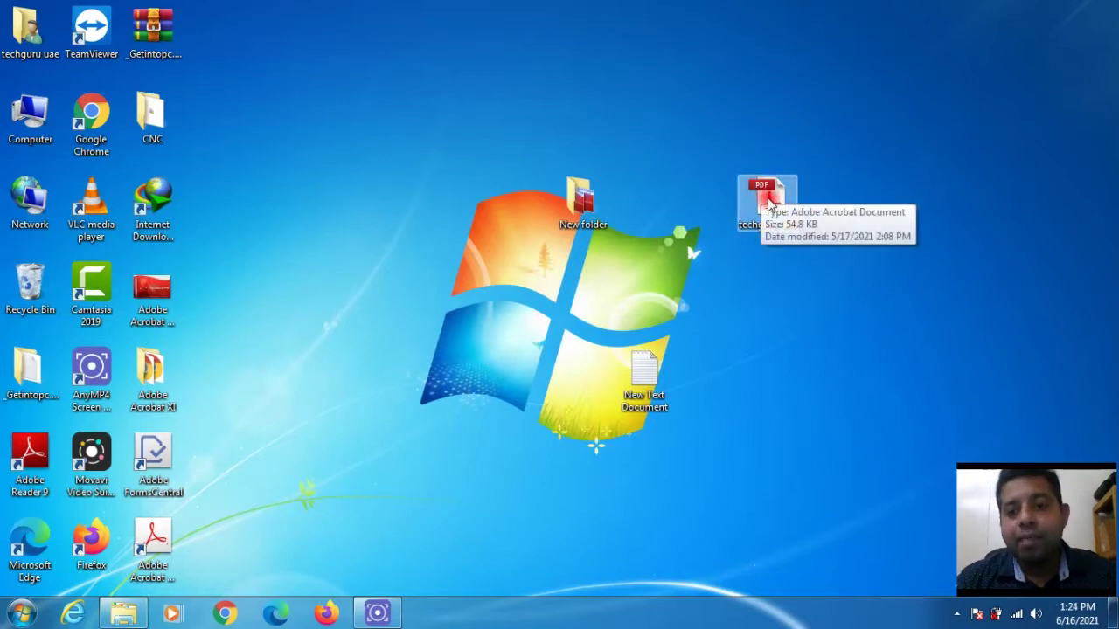
pyautogui.doubleClick(769, 203)
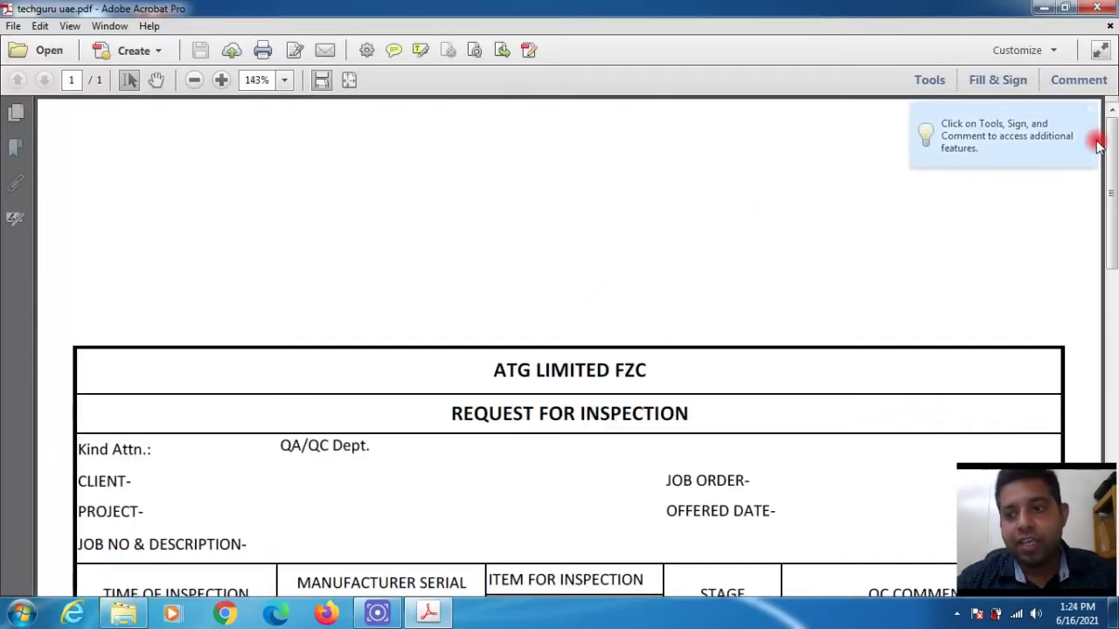
pyautogui.moveTo(1112, 151); pyautogui.dragTo(1113, 278)
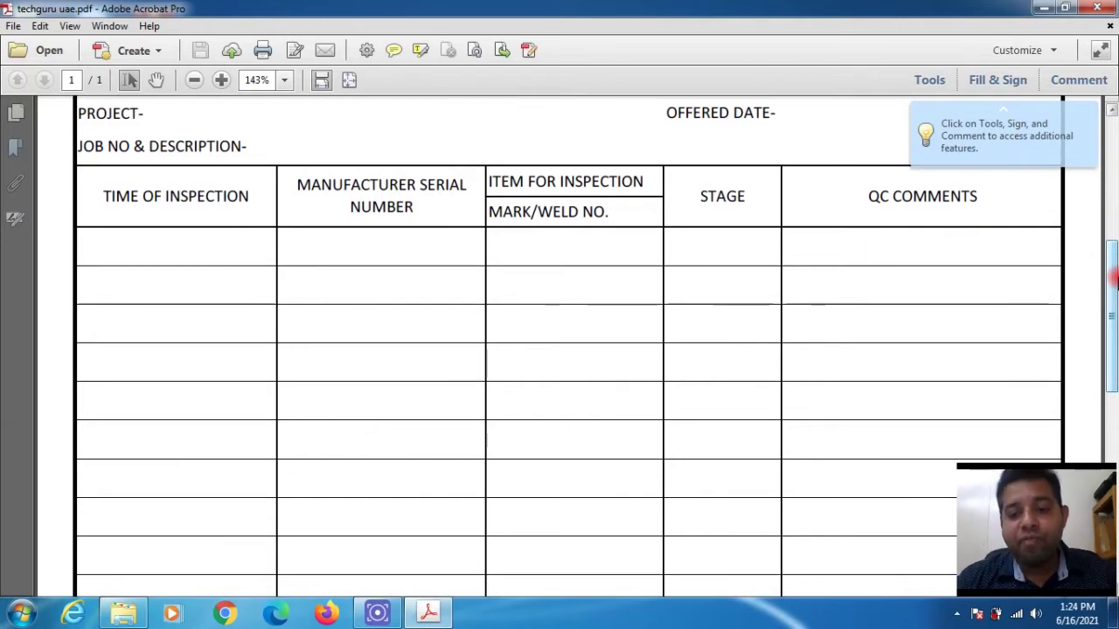
pyautogui.click(1097, 11)
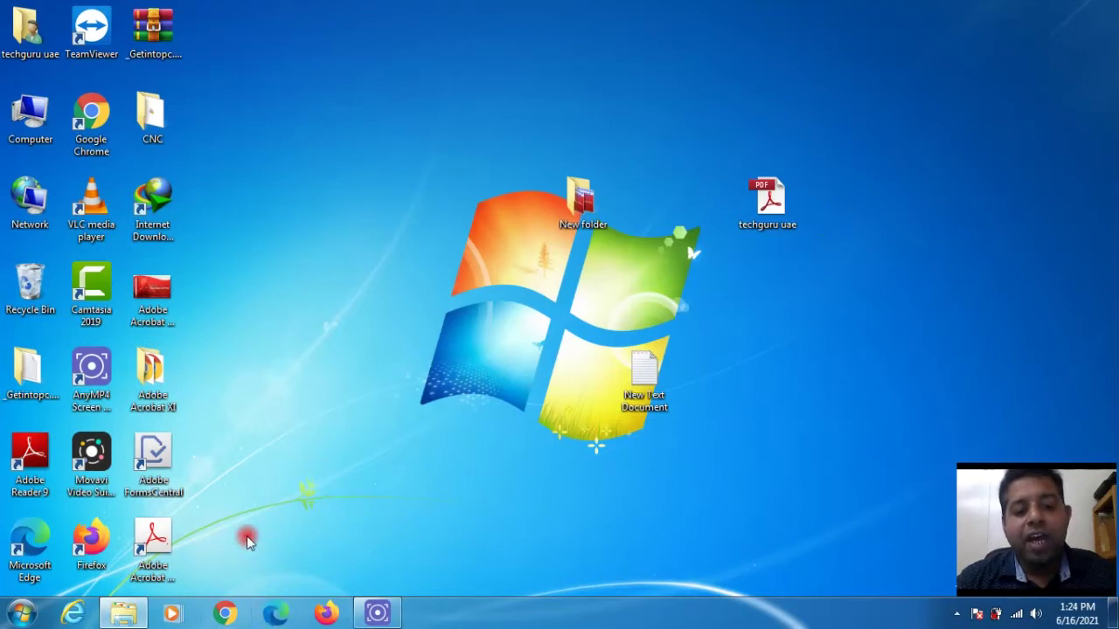
# Step: Launch Edge and load pdf2go.com
pyautogui.click(276, 616)
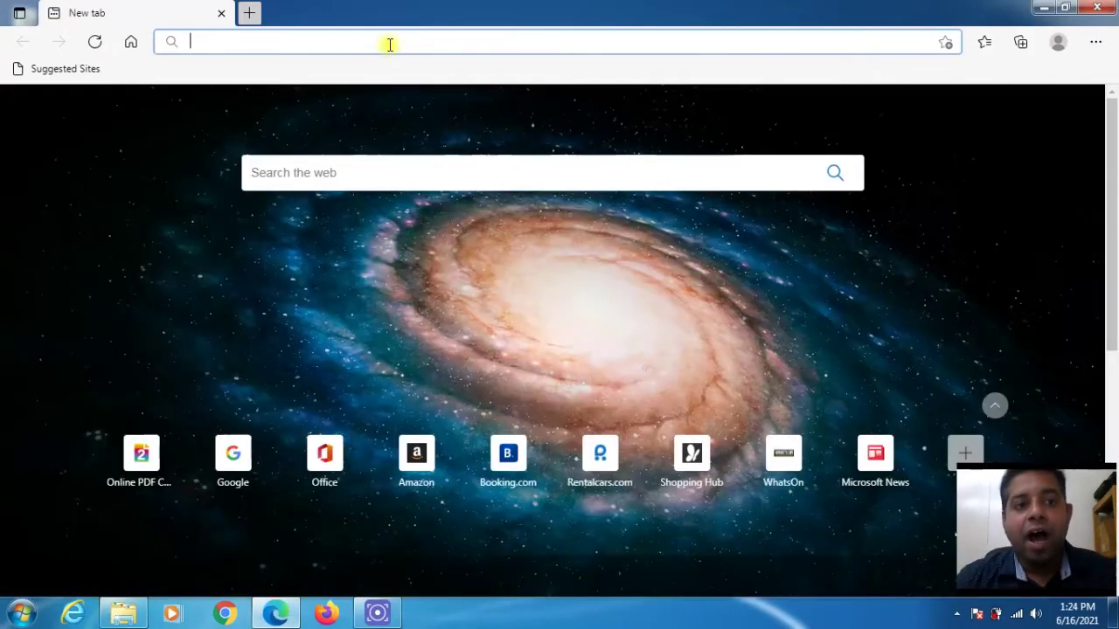
pyautogui.click(390, 43)
pyautogui.write('pdf')
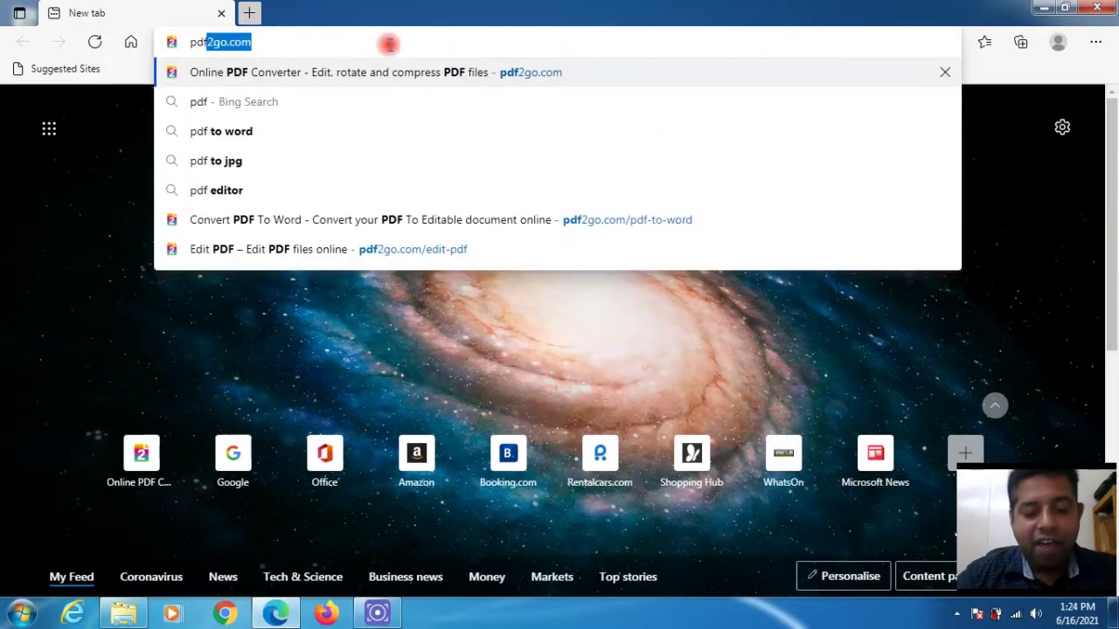
pyautogui.write('2go')
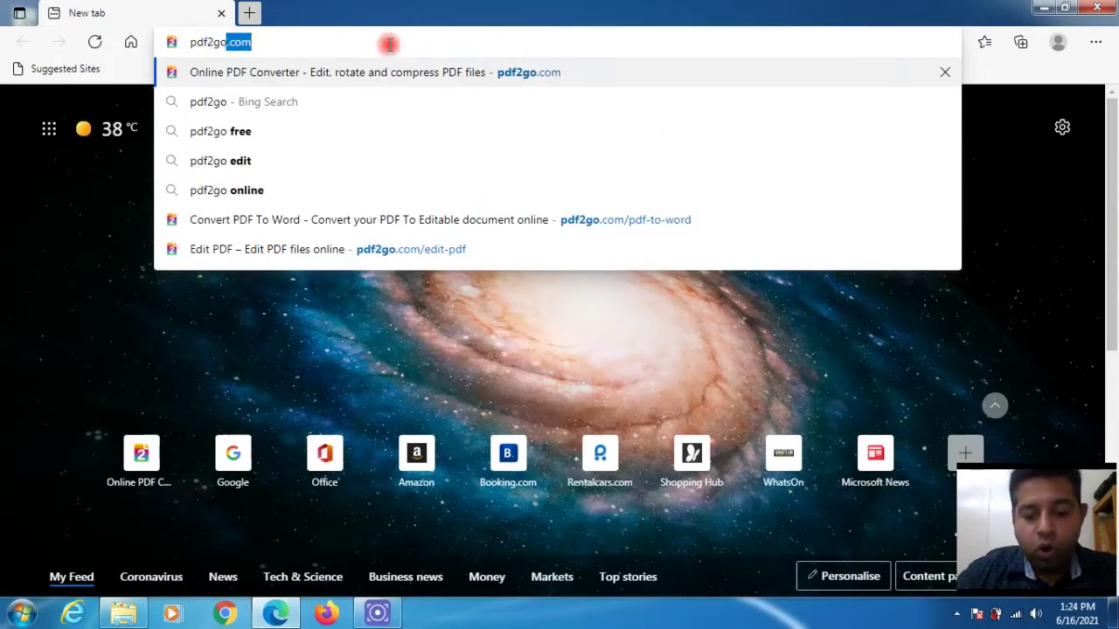
pyautogui.write('.co')
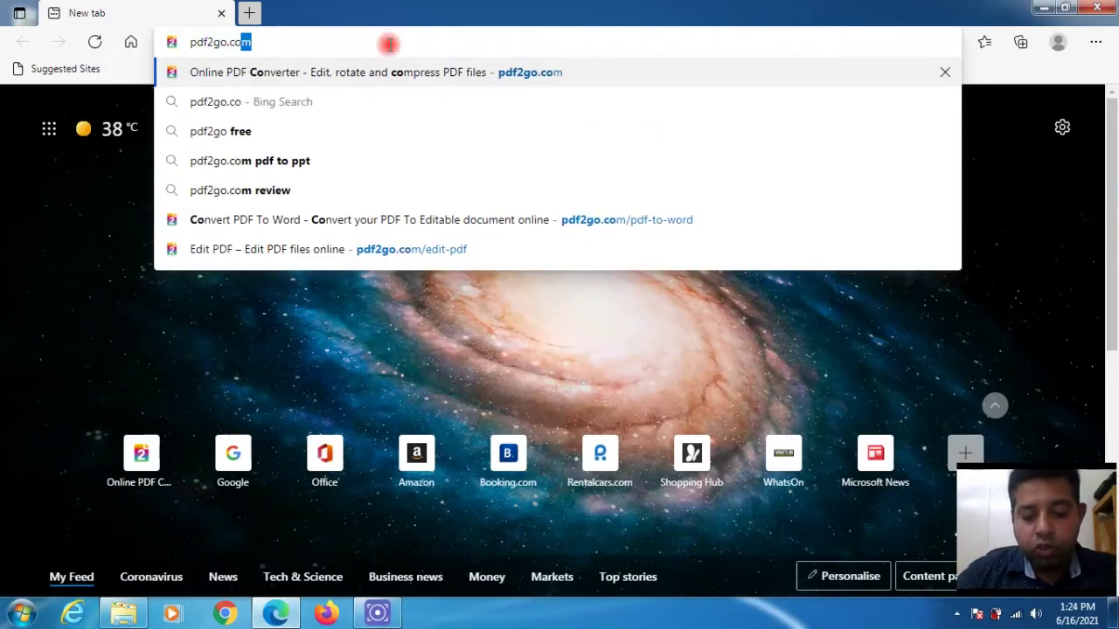
pyautogui.write('m')
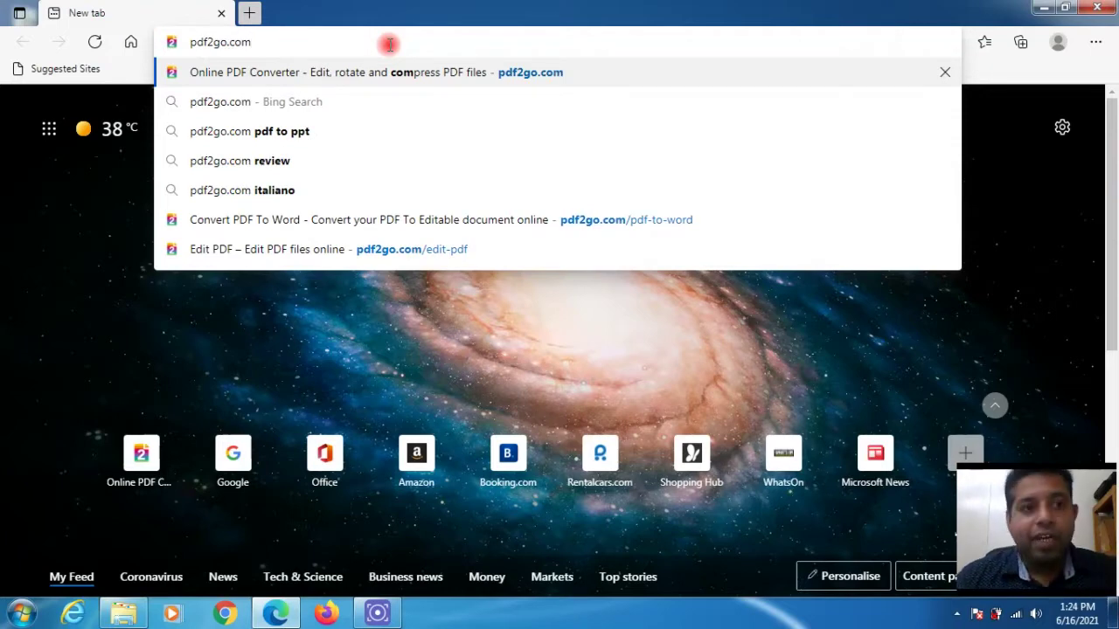
pyautogui.press('Return')
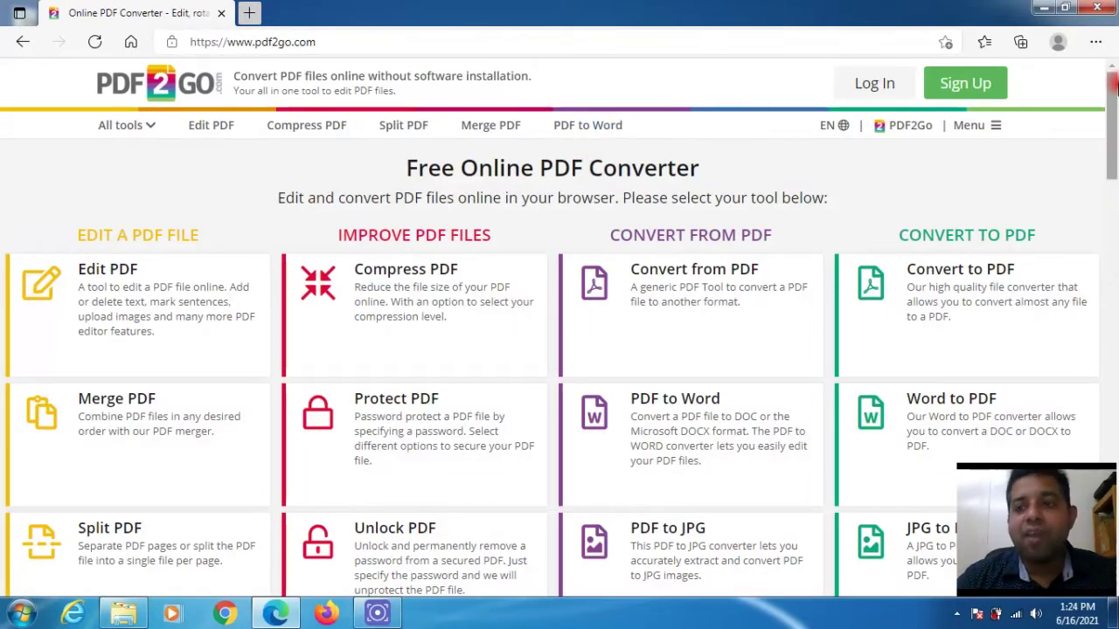
pyautogui.moveTo(1113, 102); pyautogui.dragTo(1112, 114)
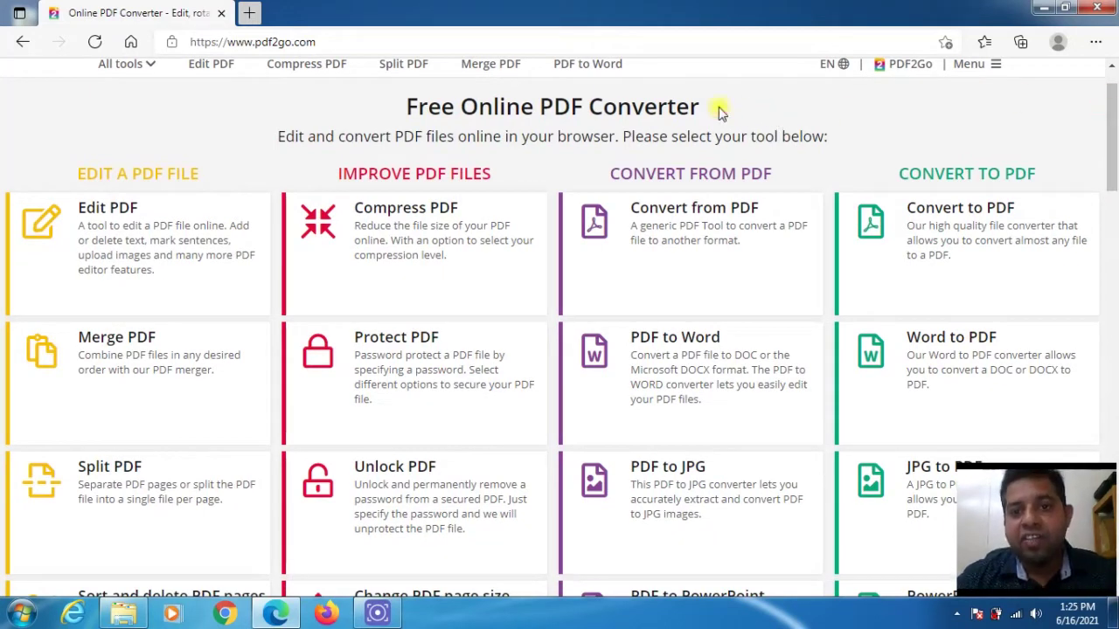
pyautogui.moveTo(701, 107); pyautogui.dragTo(404, 97)
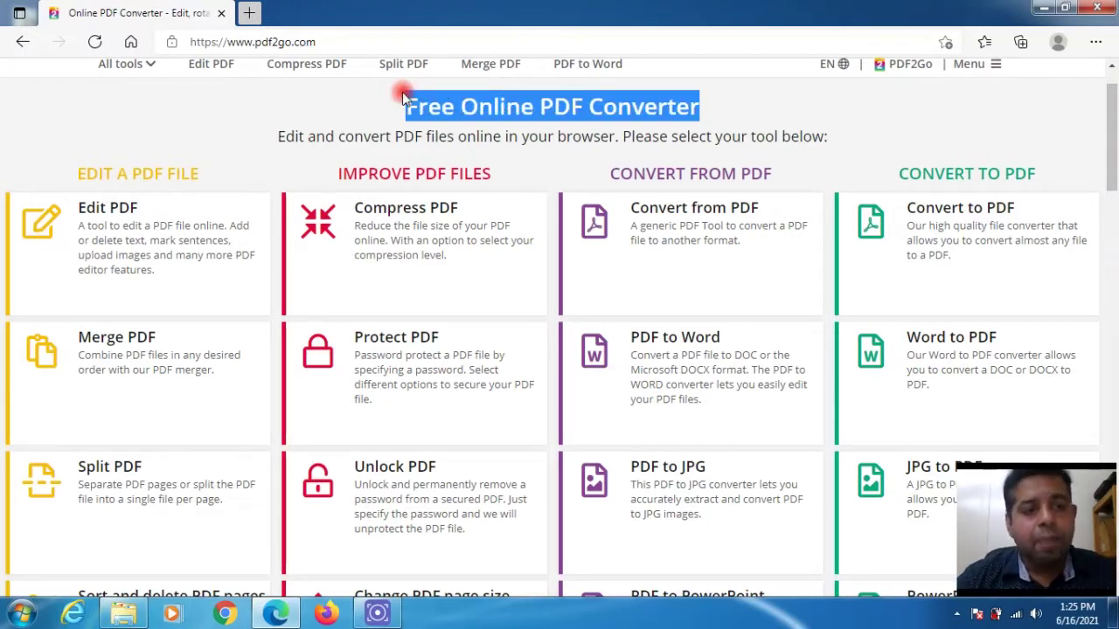
pyautogui.moveTo(402, 91); pyautogui.dragTo(269, 91)
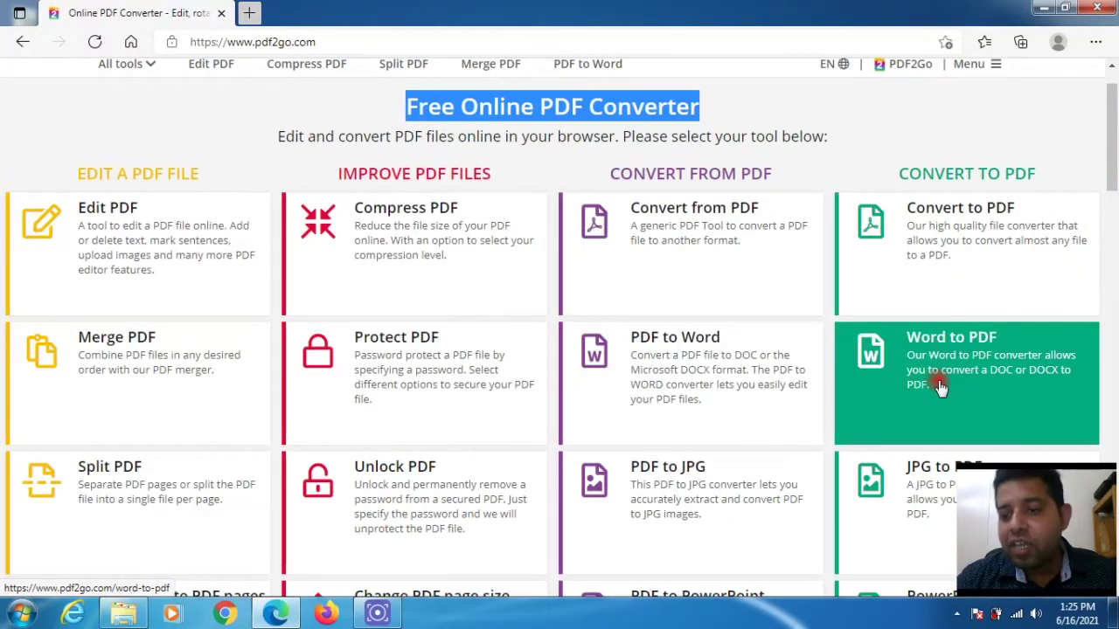
pyautogui.moveTo(1113, 130); pyautogui.dragTo(1114, 186)
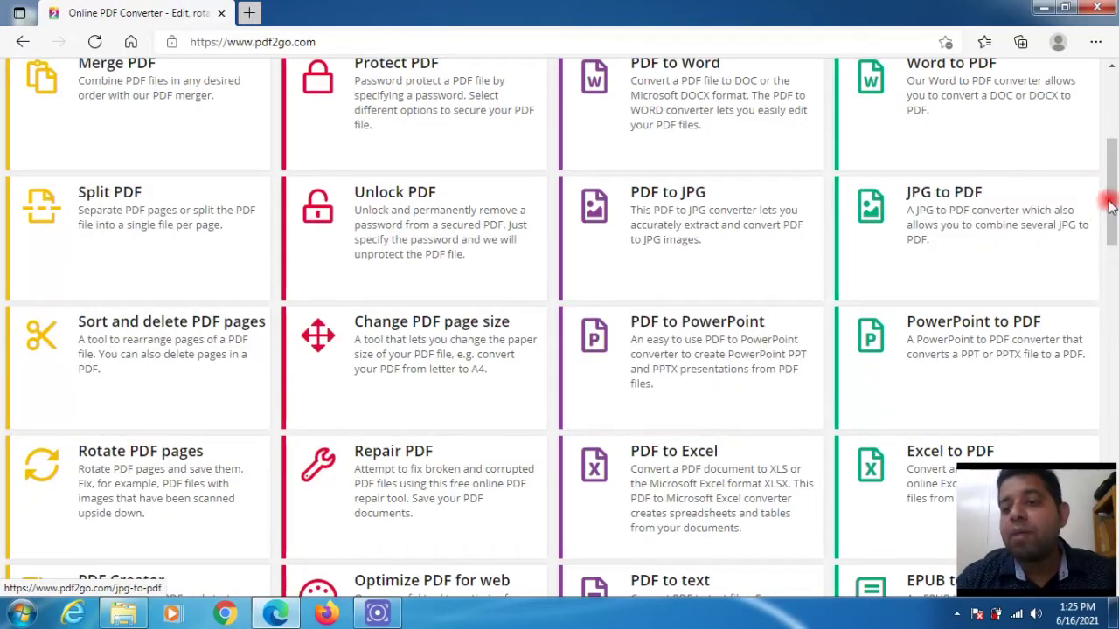
pyautogui.moveTo(1109, 203); pyautogui.dragTo(1115, 232)
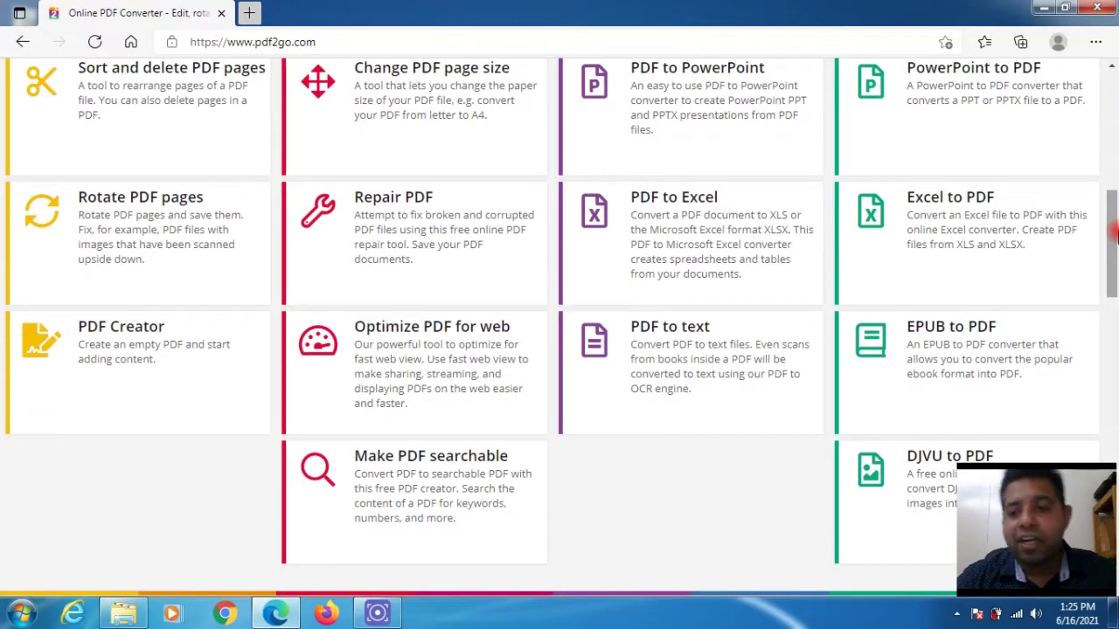
pyautogui.moveTo(1116, 232); pyautogui.dragTo(1114, 143)
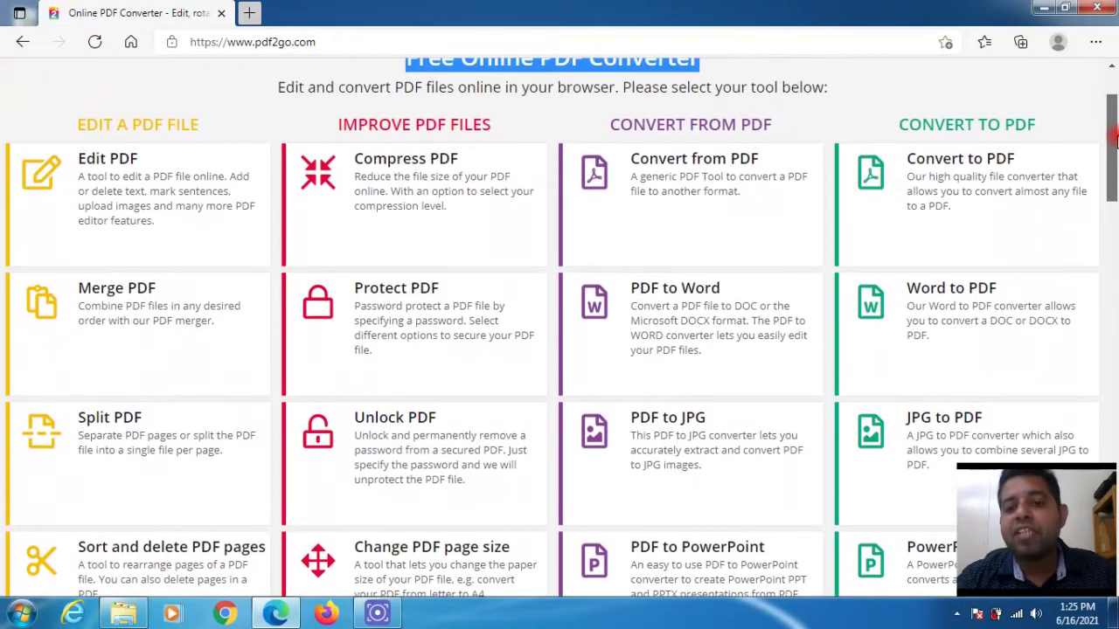
pyautogui.click(1038, 7)
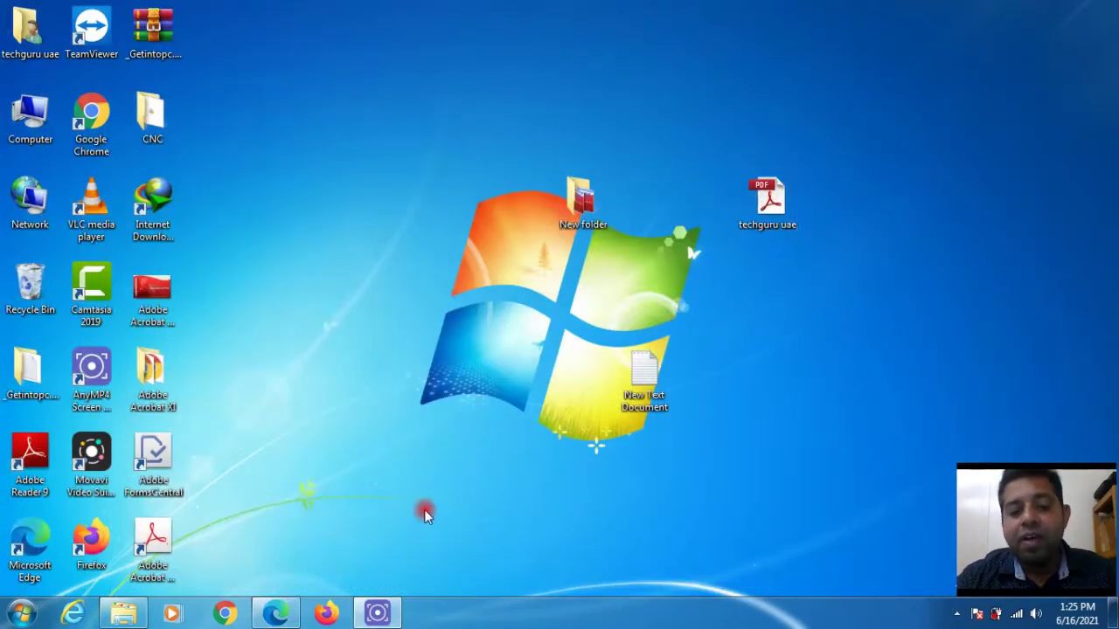
pyautogui.click(277, 615)
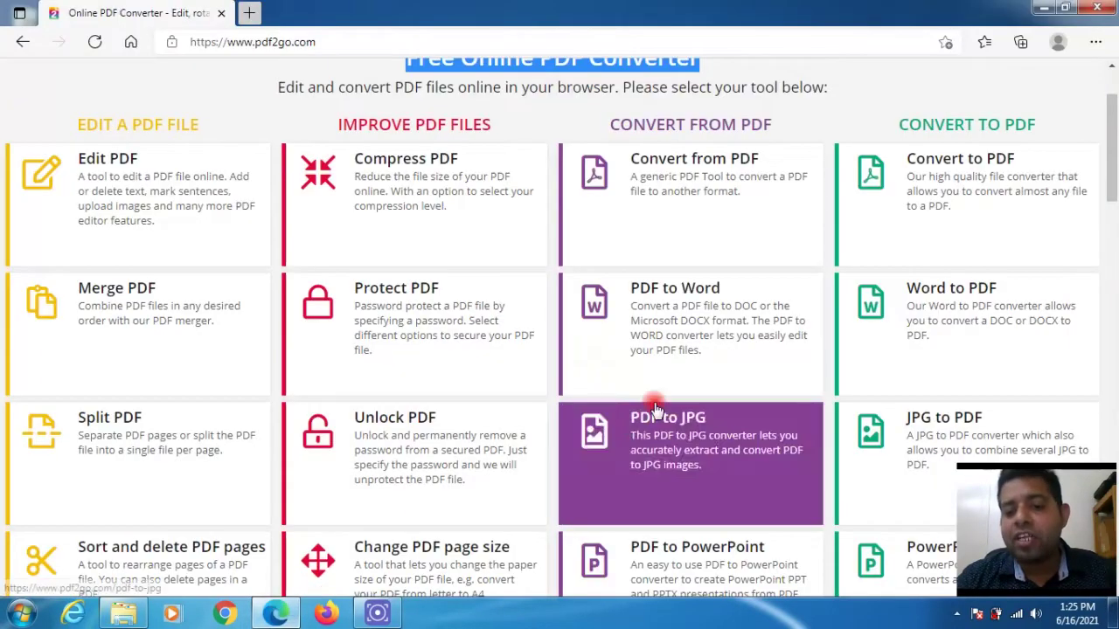
pyautogui.scroll(-1, 1114, 107)
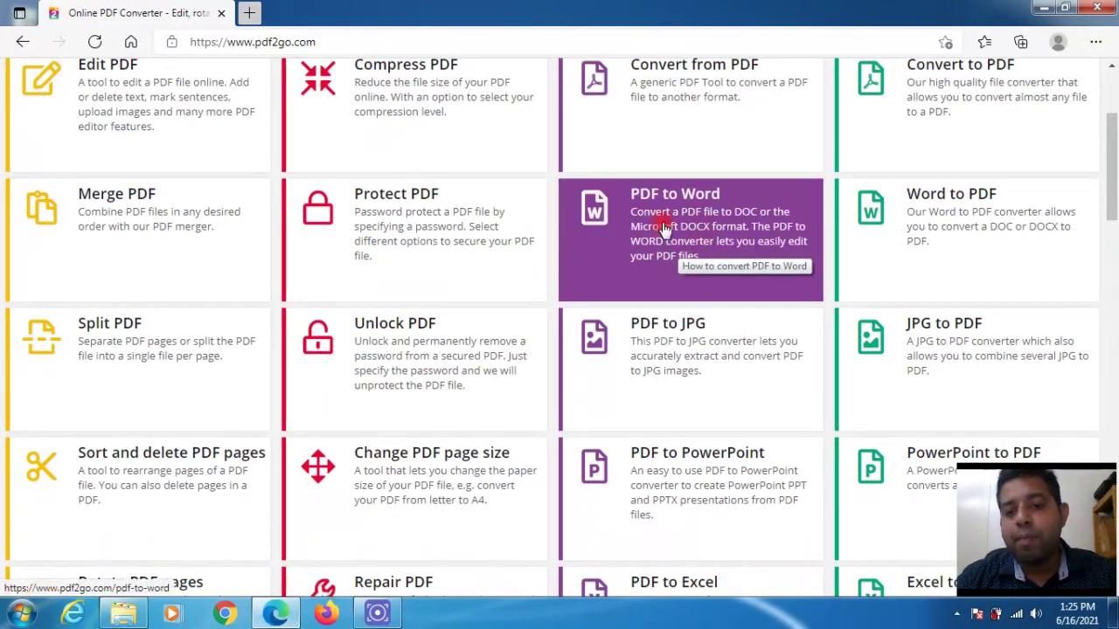
# Step: Open the PDF to Word converter and upload techguru uae.pdf from the Desktop
pyautogui.click(684, 232)
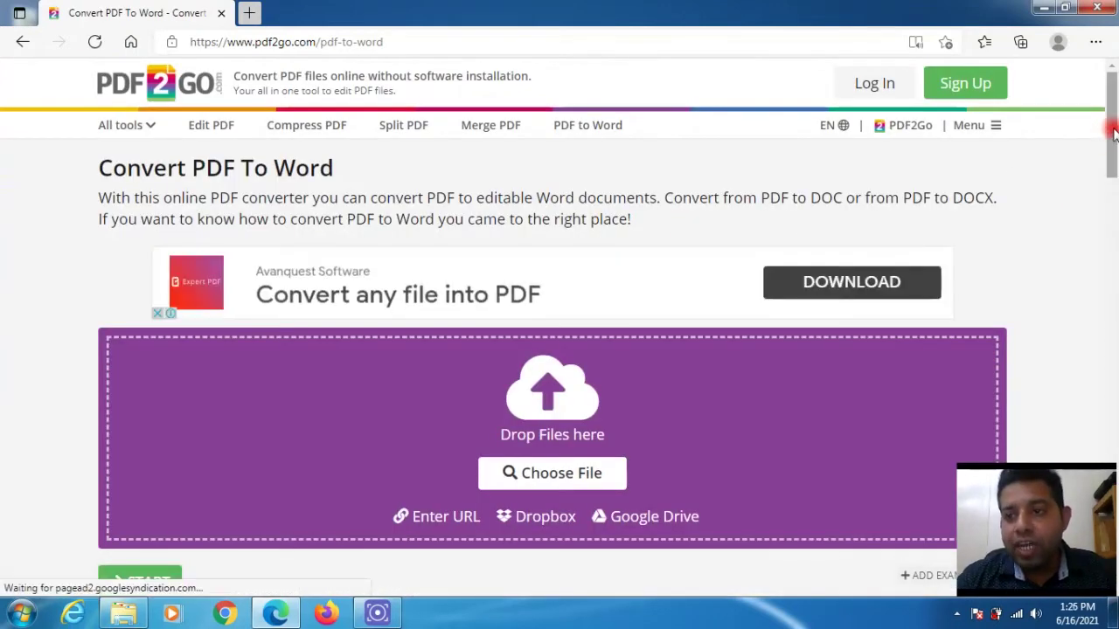
pyautogui.moveTo(1109, 137); pyautogui.dragTo(1114, 181)
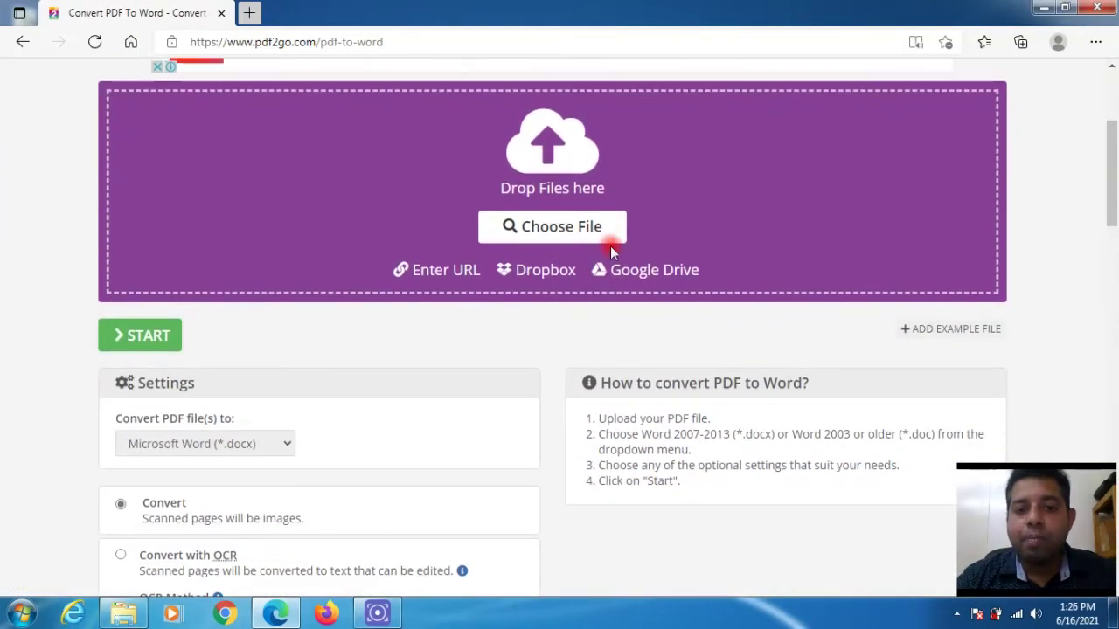
pyautogui.click(542, 227)
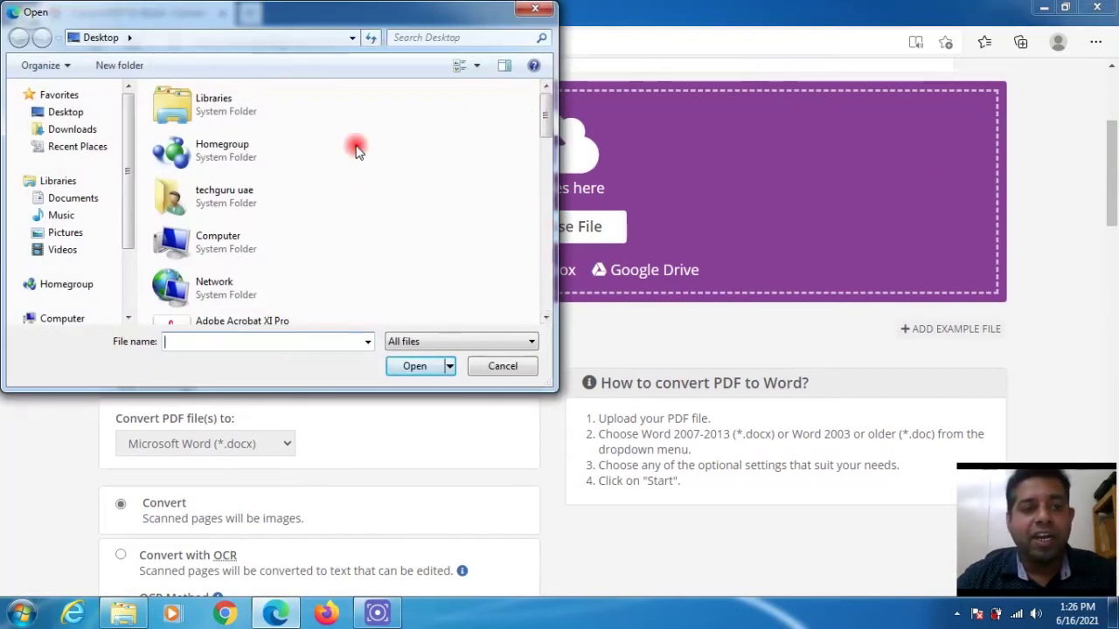
pyautogui.click(58, 117)
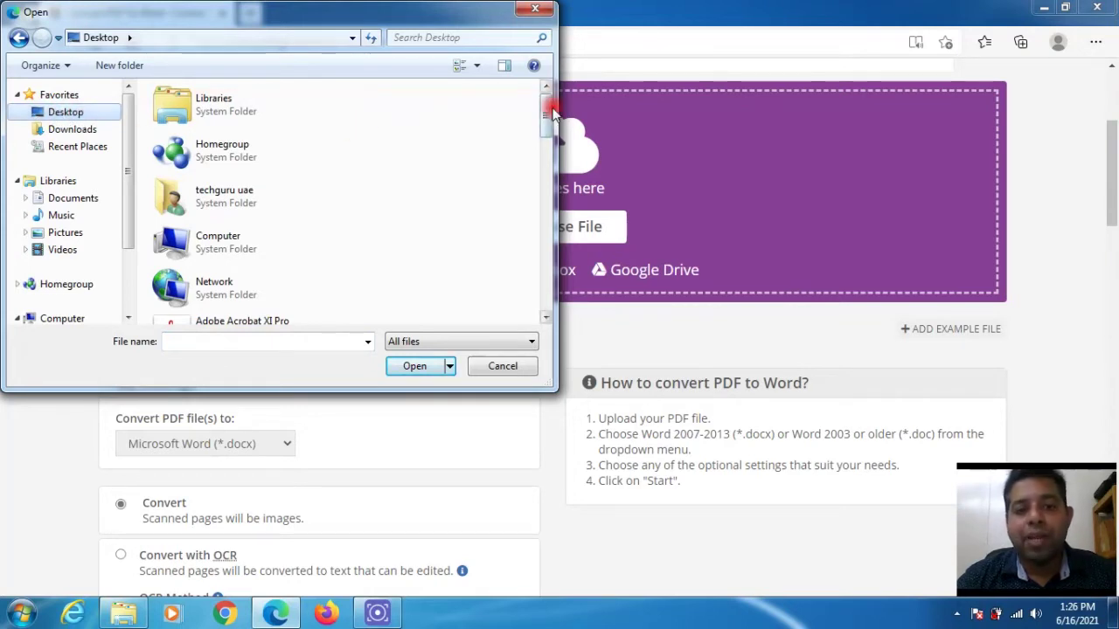
pyautogui.moveTo(549, 114); pyautogui.dragTo(547, 292)
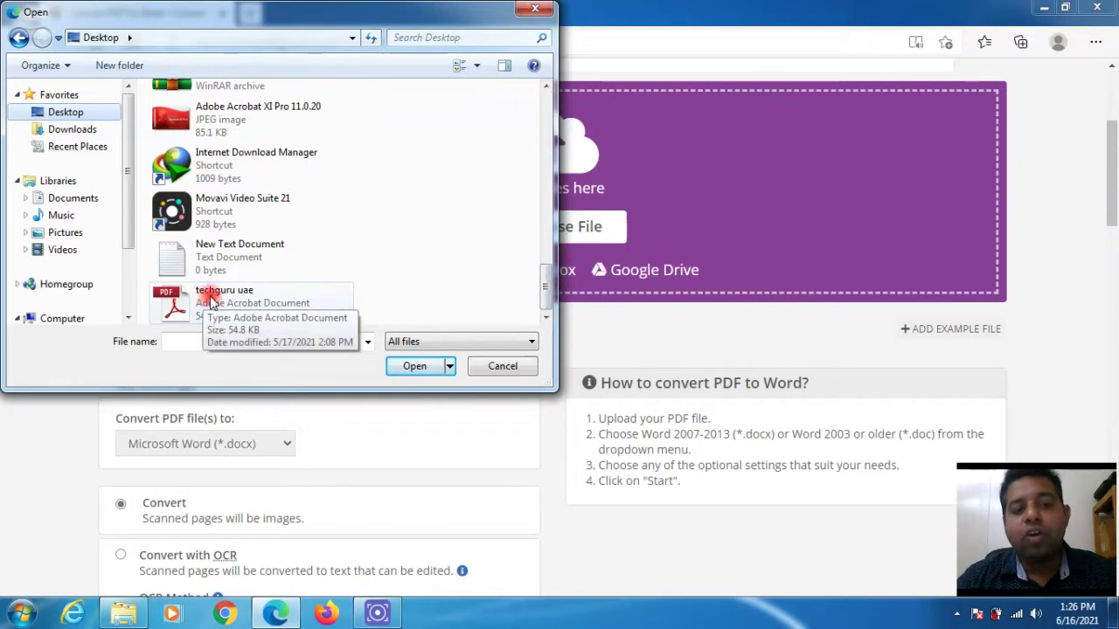
pyautogui.click(249, 305)
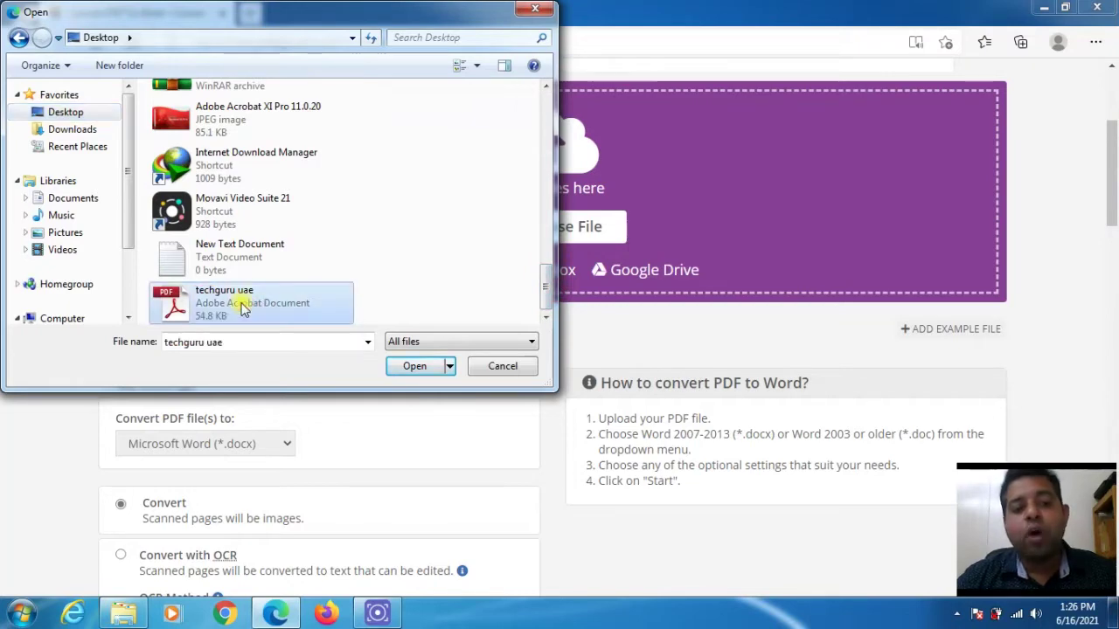
pyautogui.click(416, 368)
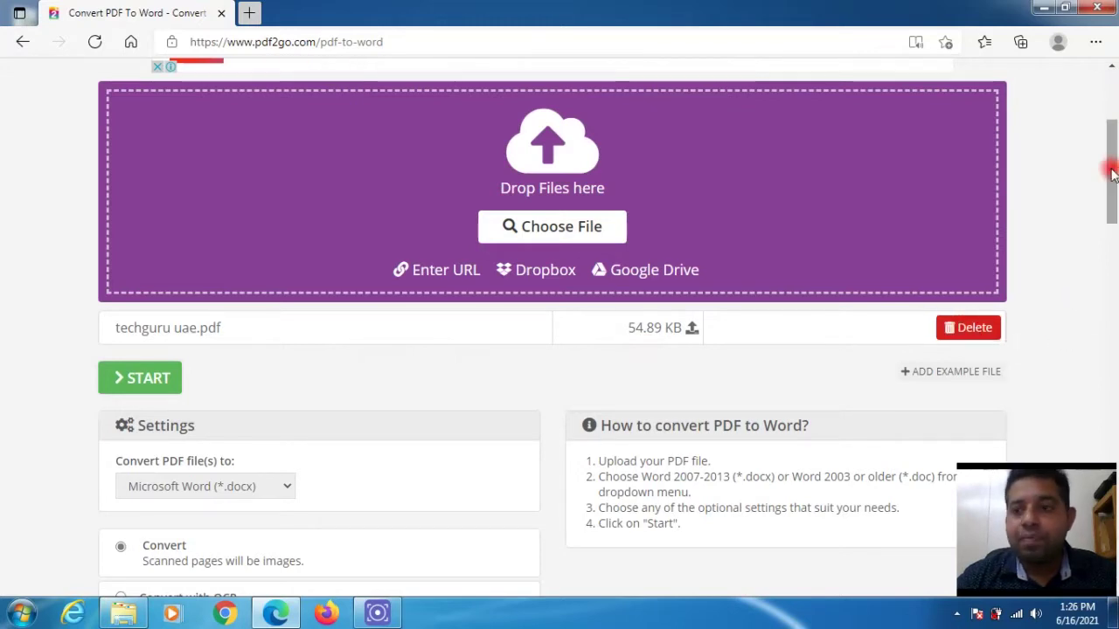
pyautogui.moveTo(1110, 166); pyautogui.dragTo(1114, 179)
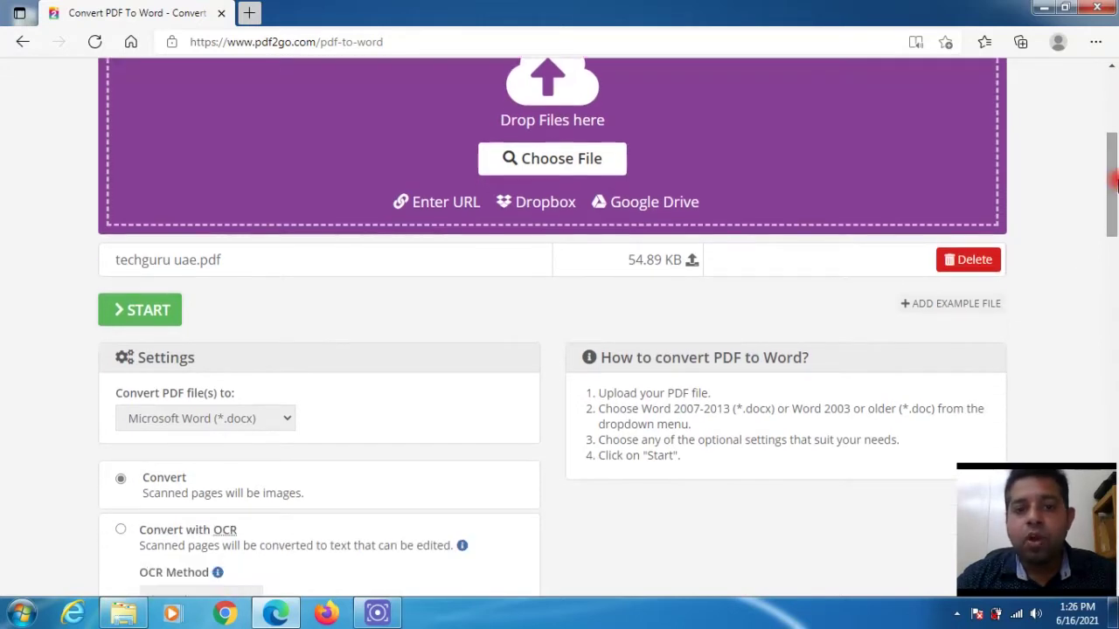
# Step: Convert the PDF to techguru uae.docx and download the result as a ZIP file
pyautogui.click(131, 313)
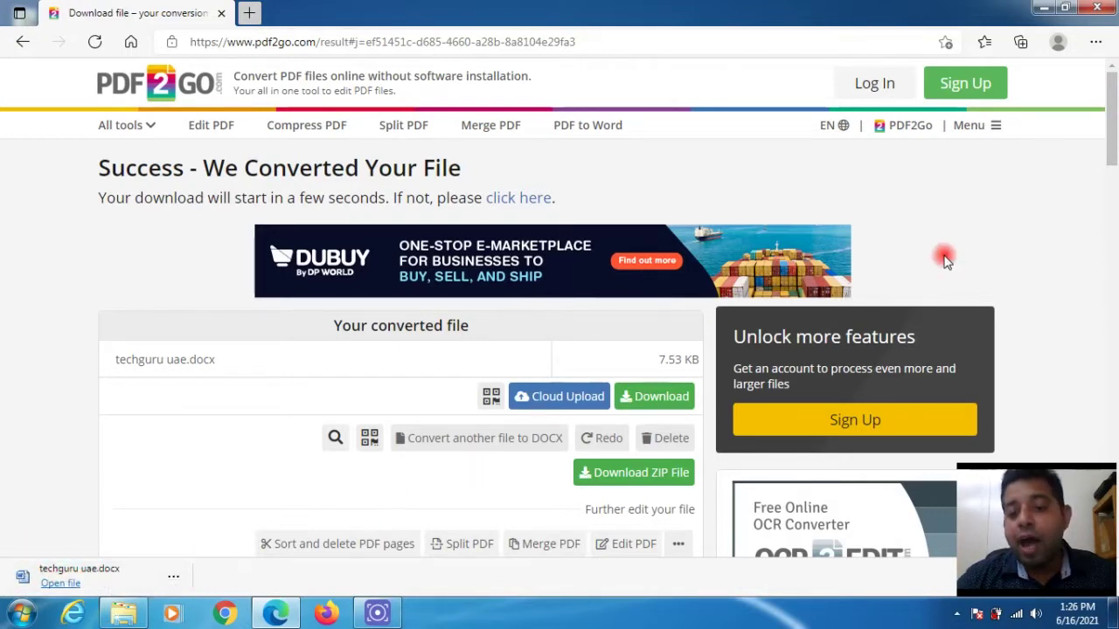
pyautogui.scroll(-2, 1112, 153)
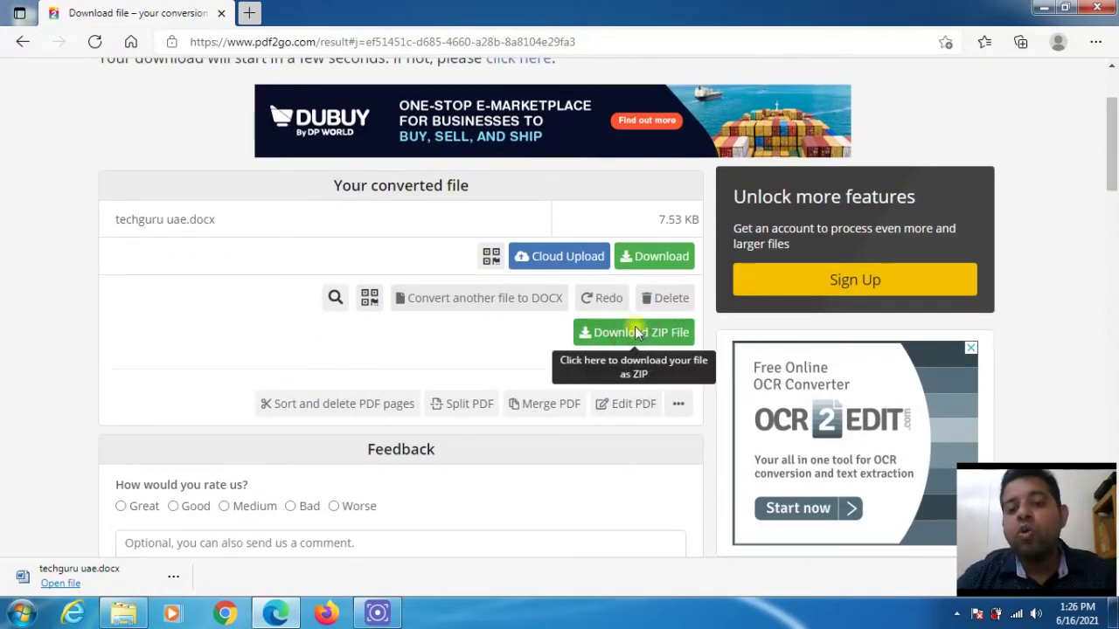
pyautogui.click(634, 332)
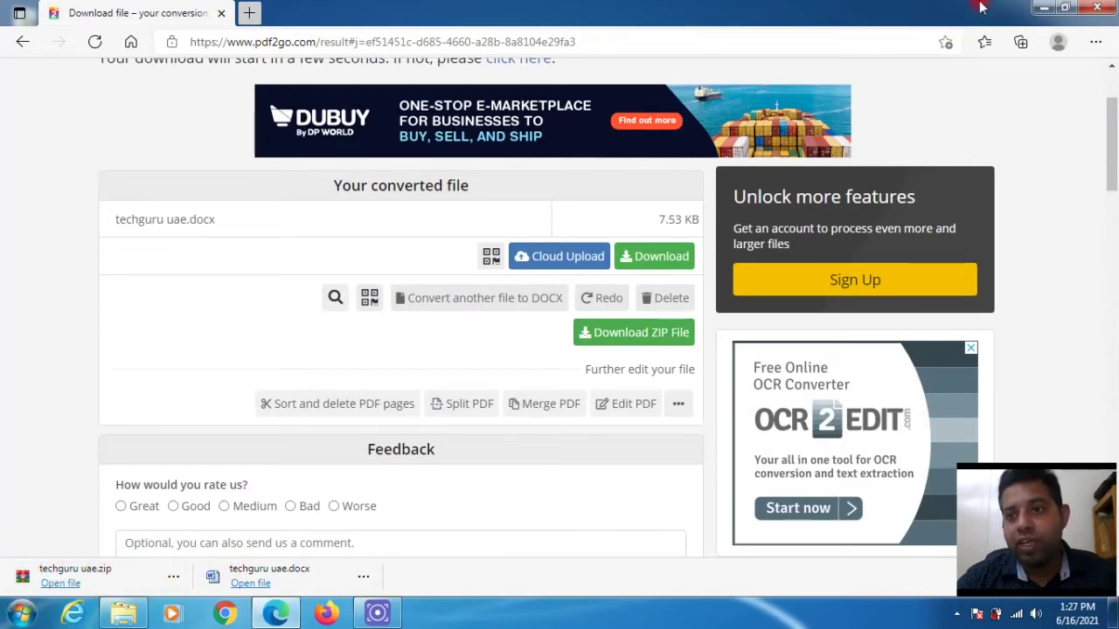
# Step: Copy both techguru uae files (Word document and ZIP) from the Downloads folder
pyautogui.click(1052, 7)
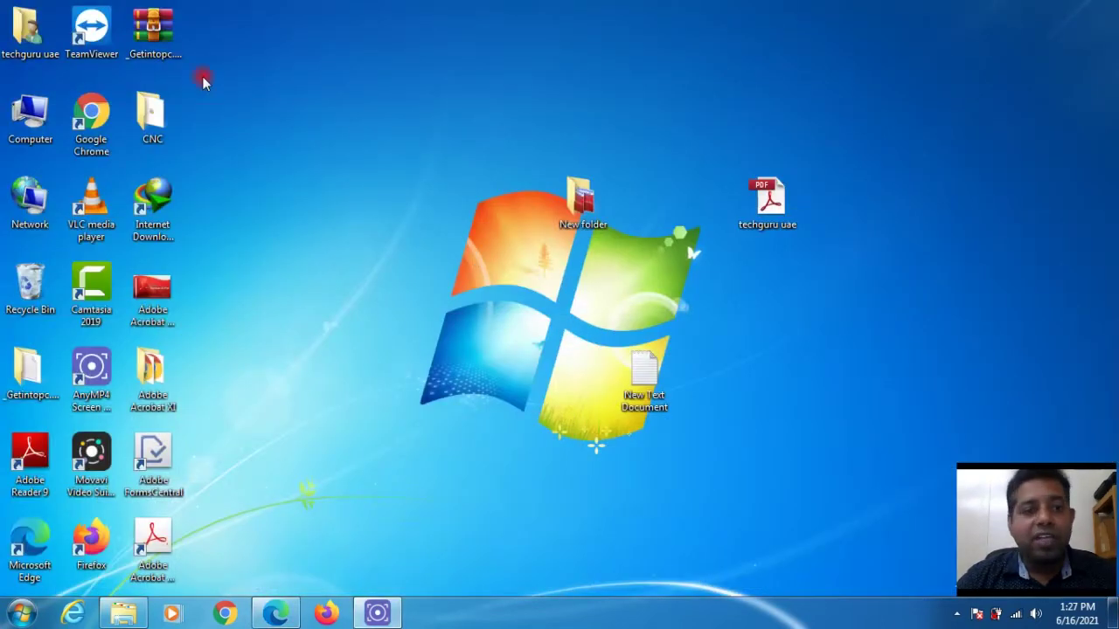
pyautogui.doubleClick(18, 43)
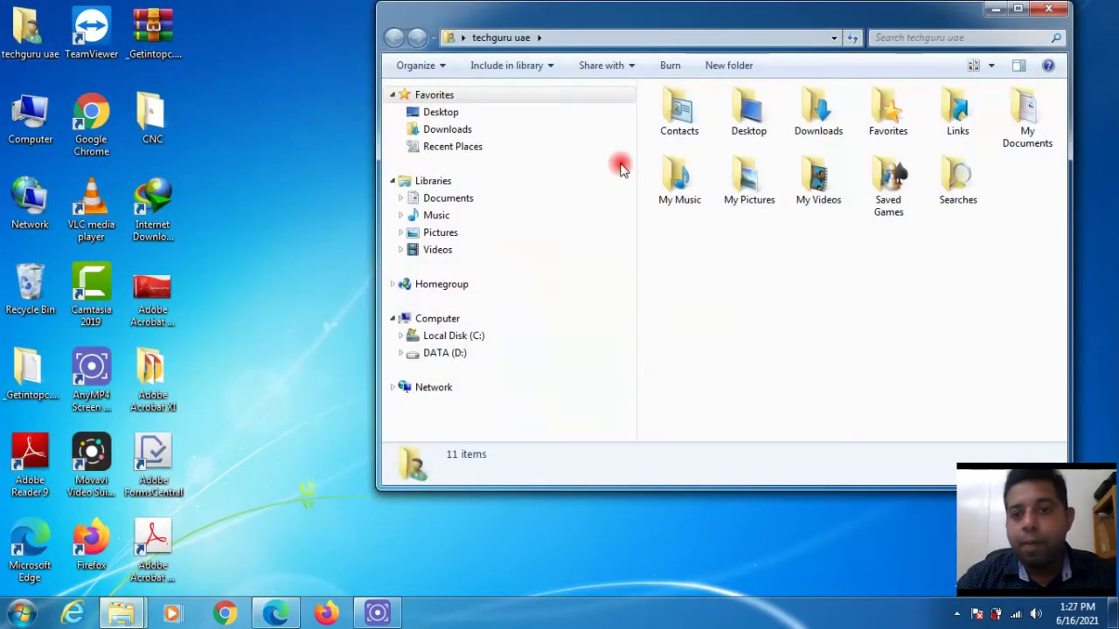
pyautogui.doubleClick(809, 107)
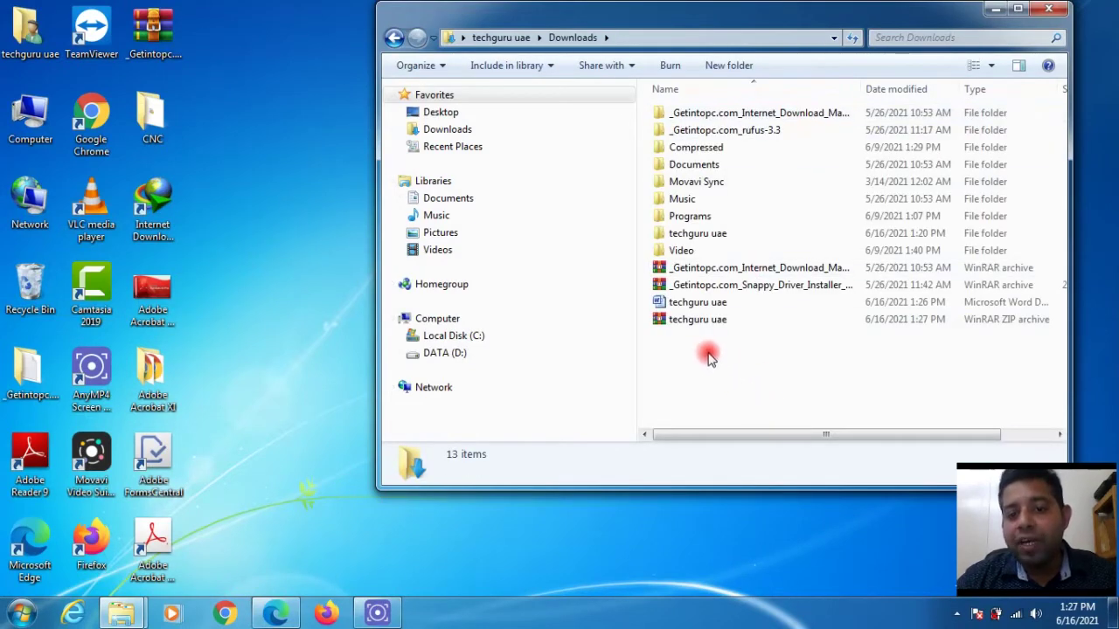
pyautogui.moveTo(699, 341); pyautogui.dragTo(687, 302)
pyautogui.rightClick(686, 304)
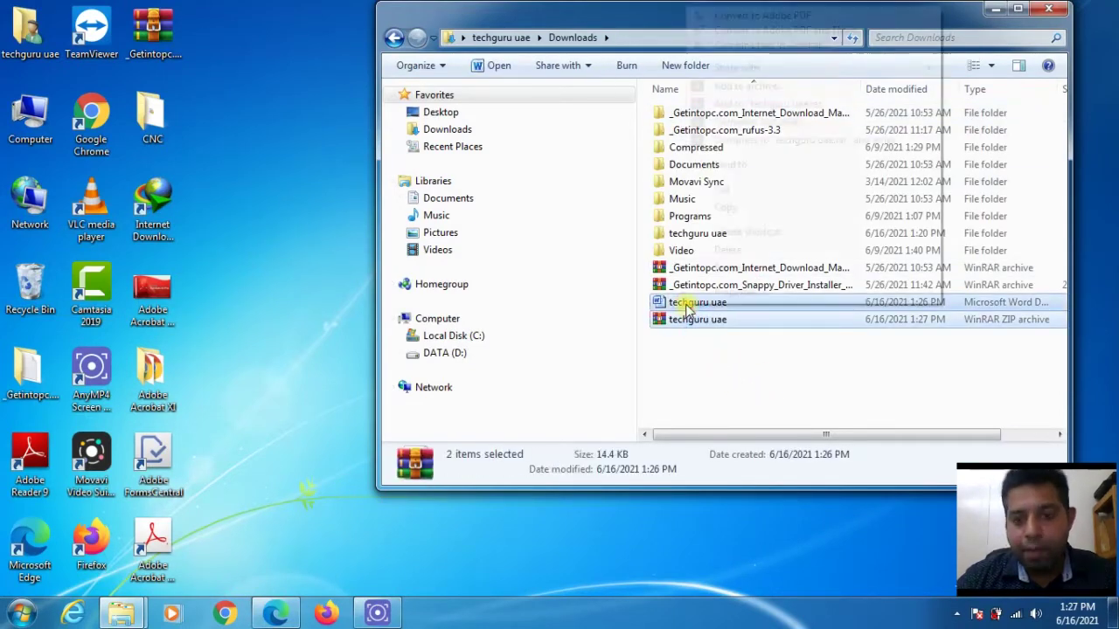
pyautogui.click(724, 209)
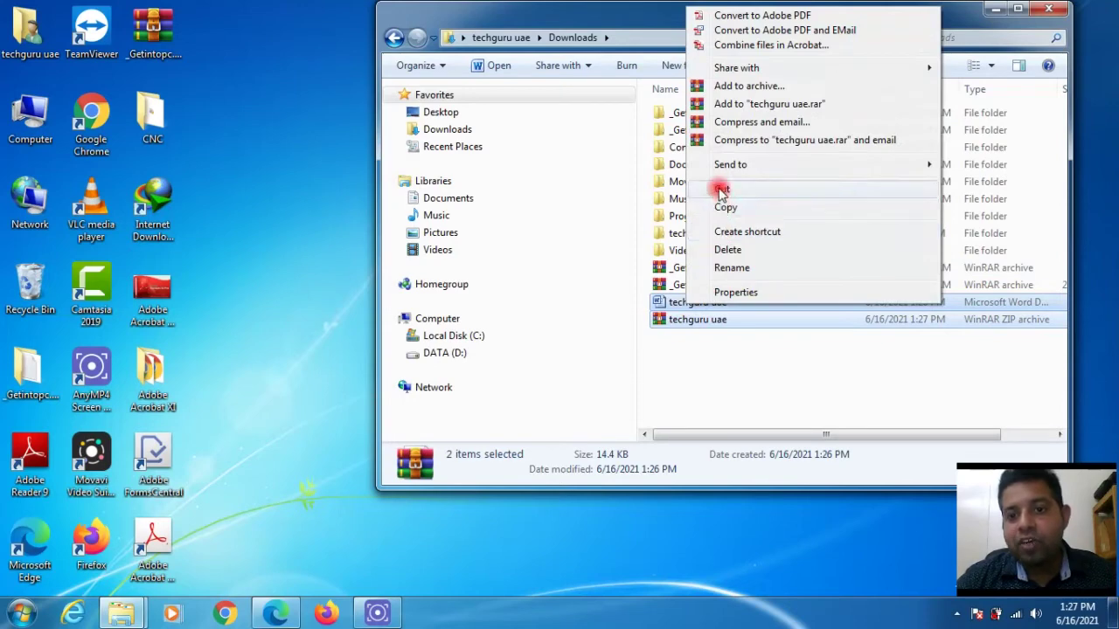
# Step: Paste the two techguru uae files onto the desktop
pyautogui.click(996, 9)
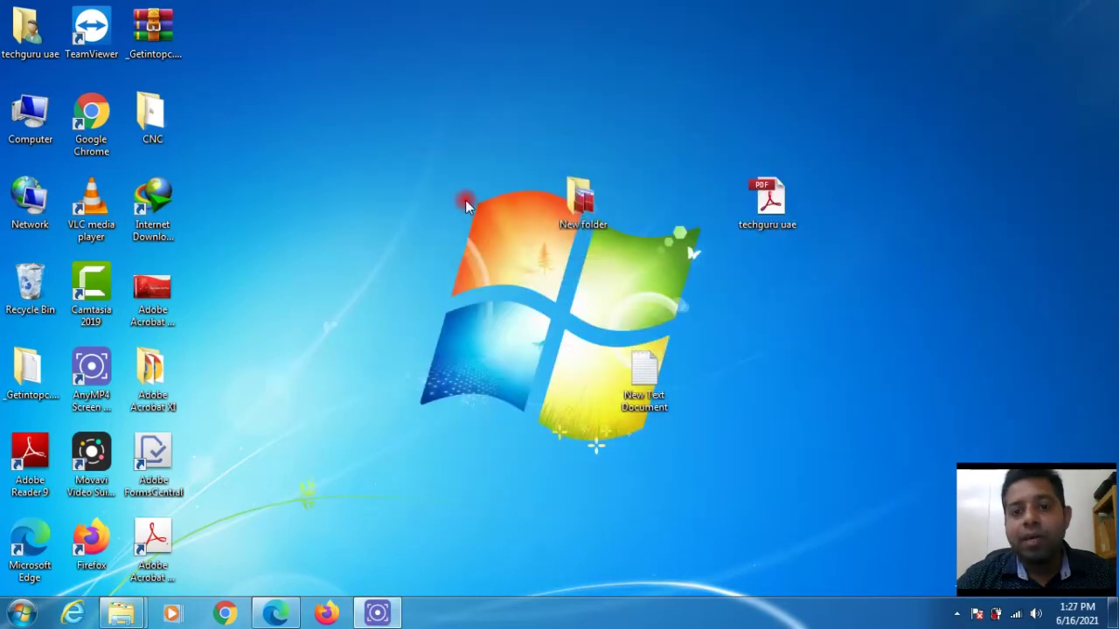
pyautogui.rightClick(416, 191)
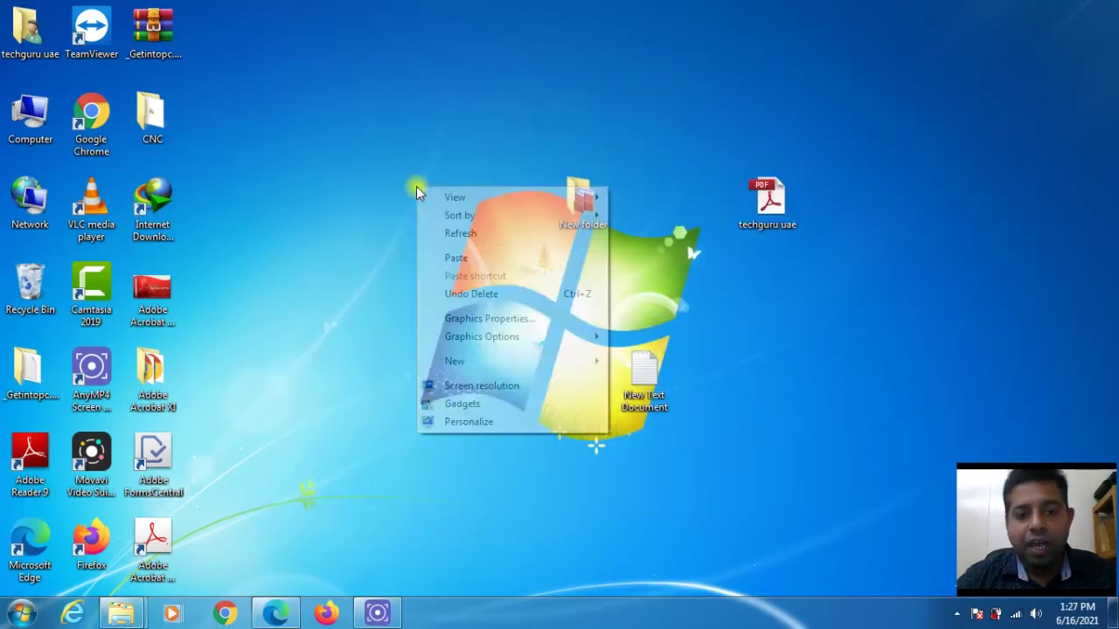
pyautogui.click(457, 258)
pyautogui.click(457, 255)
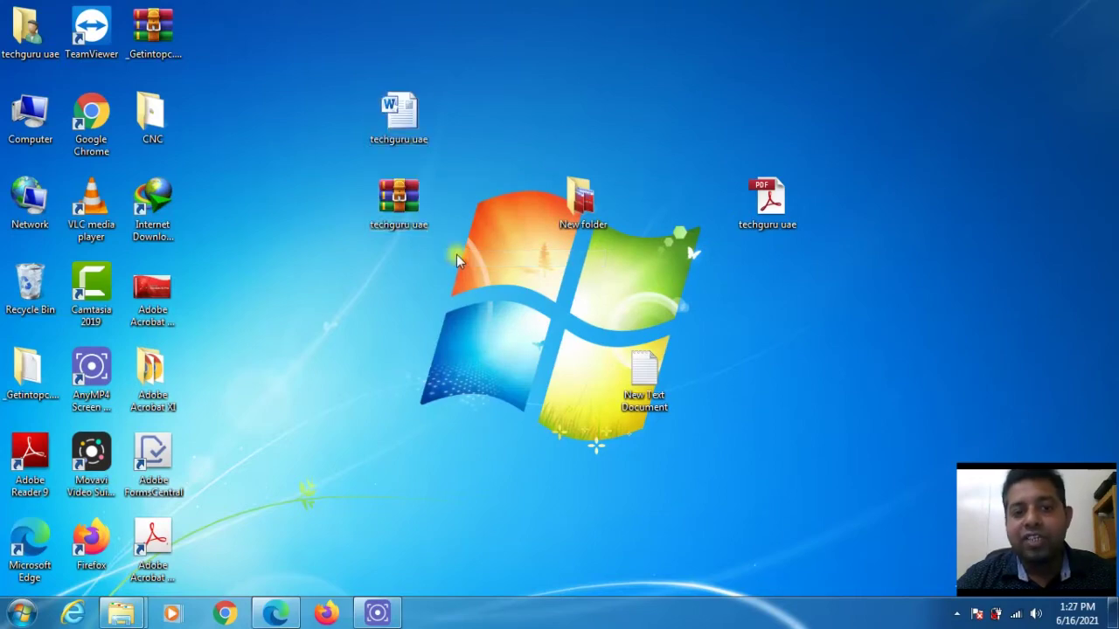
pyautogui.doubleClick(398, 129)
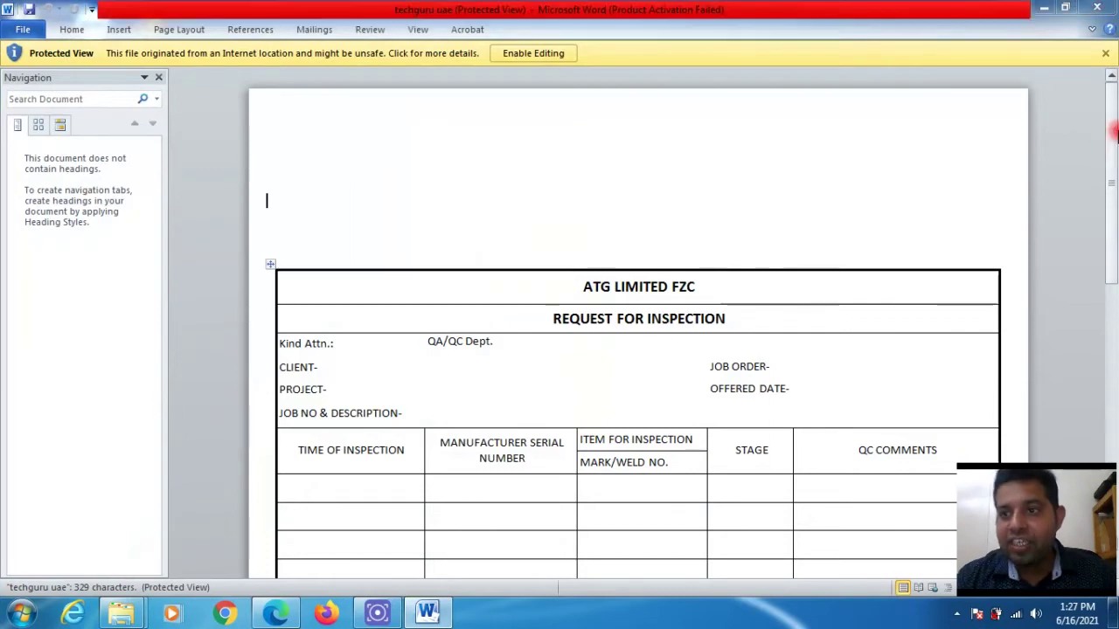
pyautogui.click(739, 461)
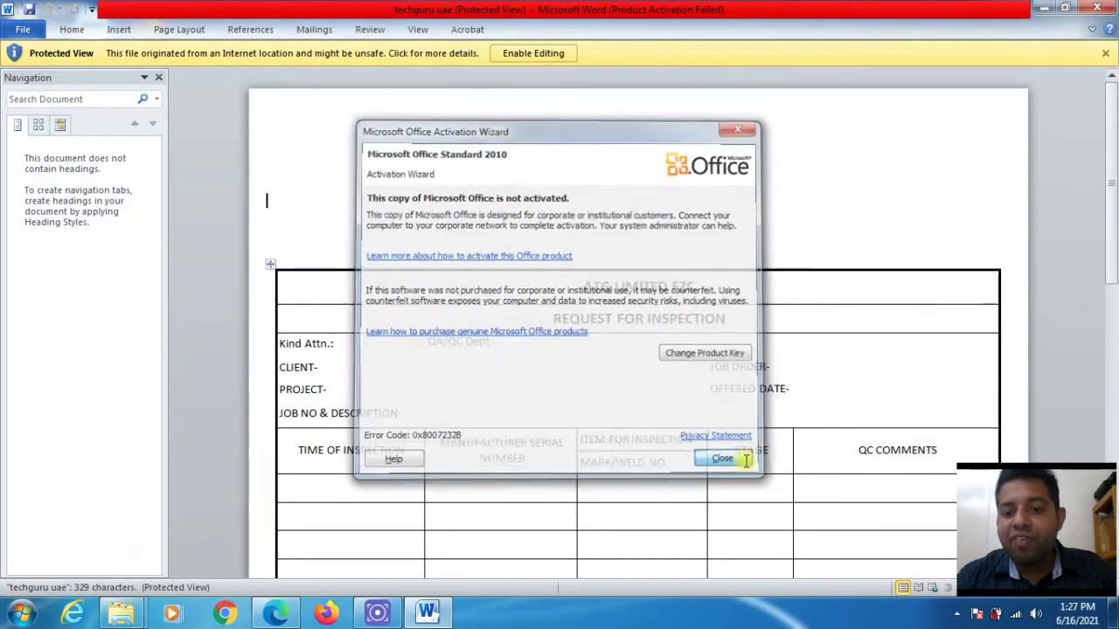
pyautogui.moveTo(1112, 159); pyautogui.dragTo(1114, 220)
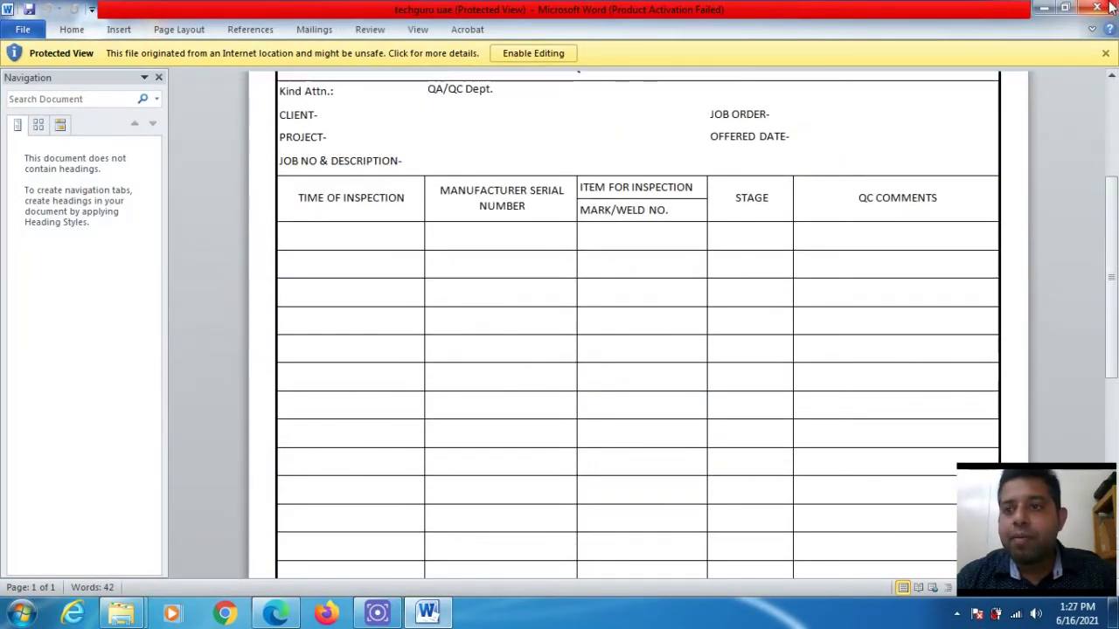
pyautogui.click(1097, 8)
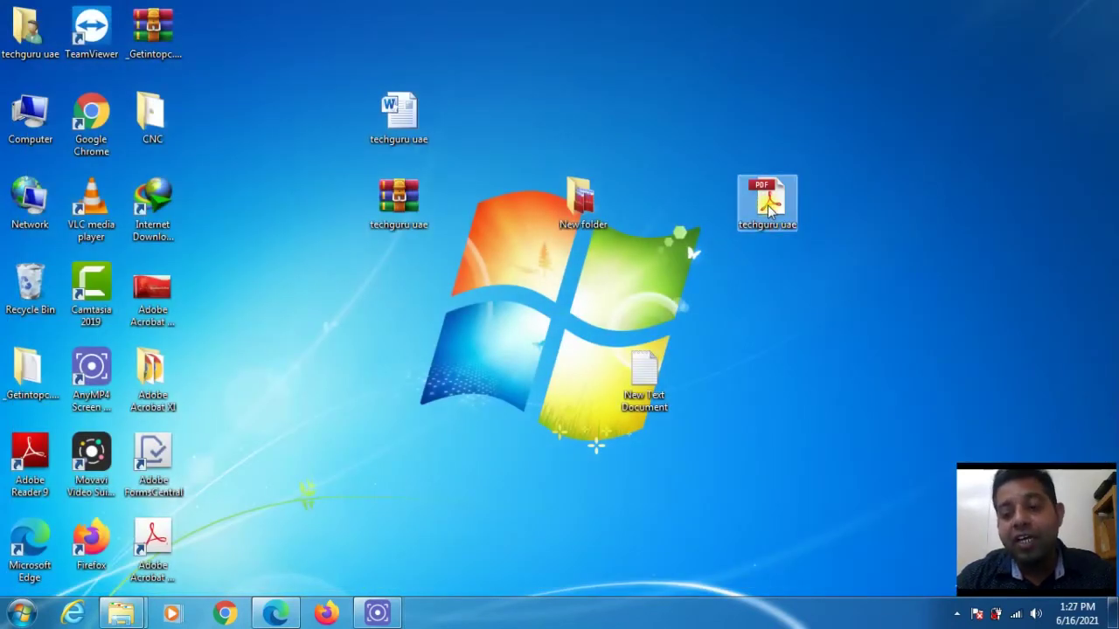
pyautogui.doubleClick(767, 205)
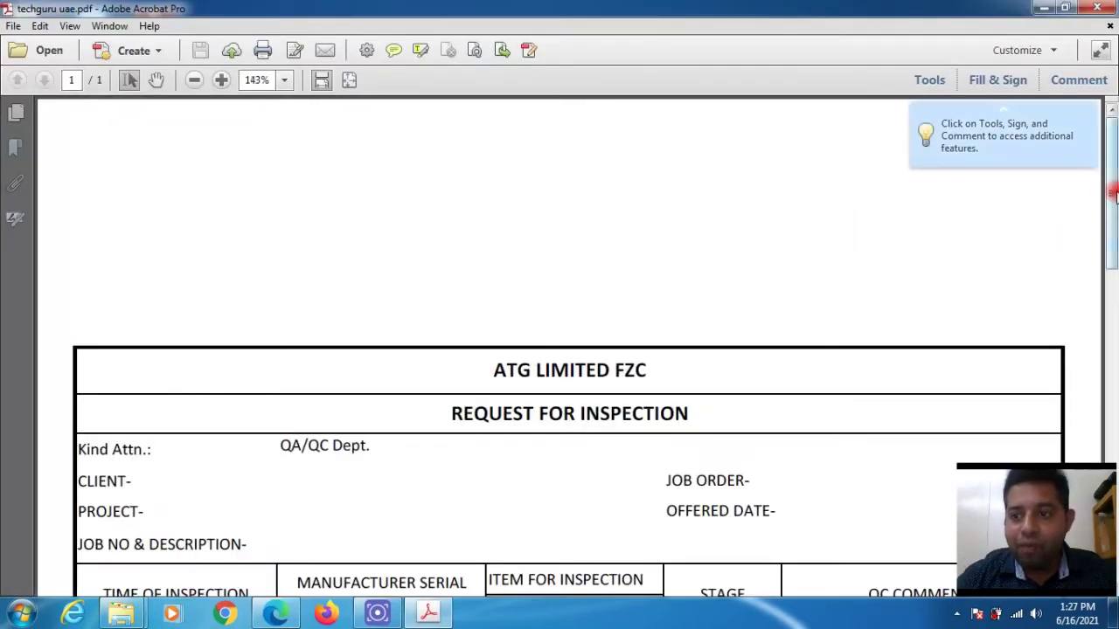
pyautogui.scroll(-5, 1115, 194)
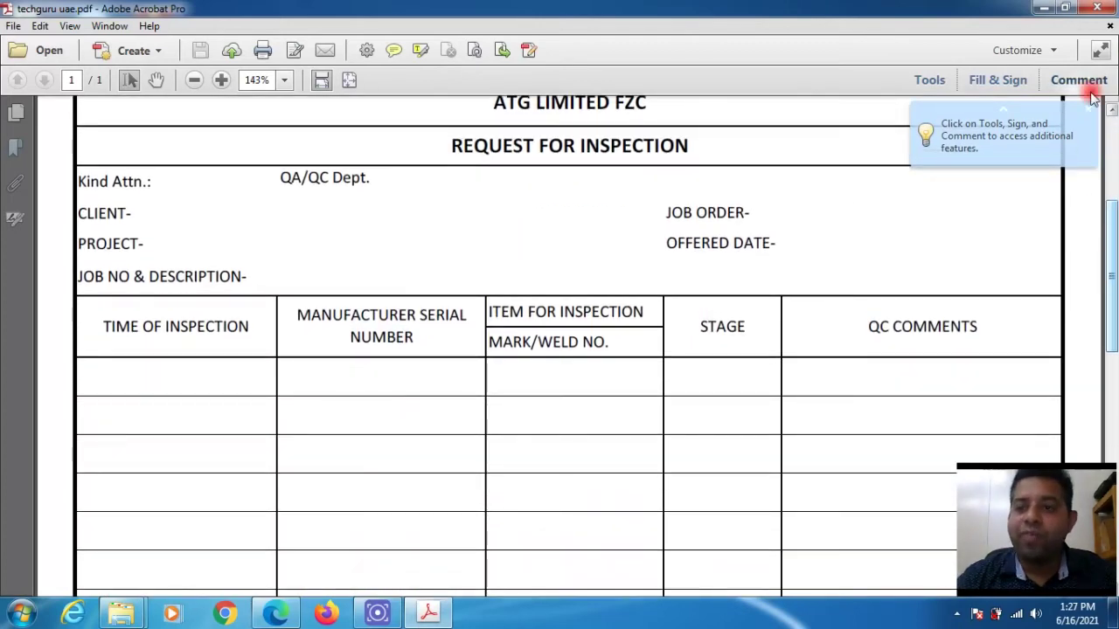
pyautogui.click(1097, 8)
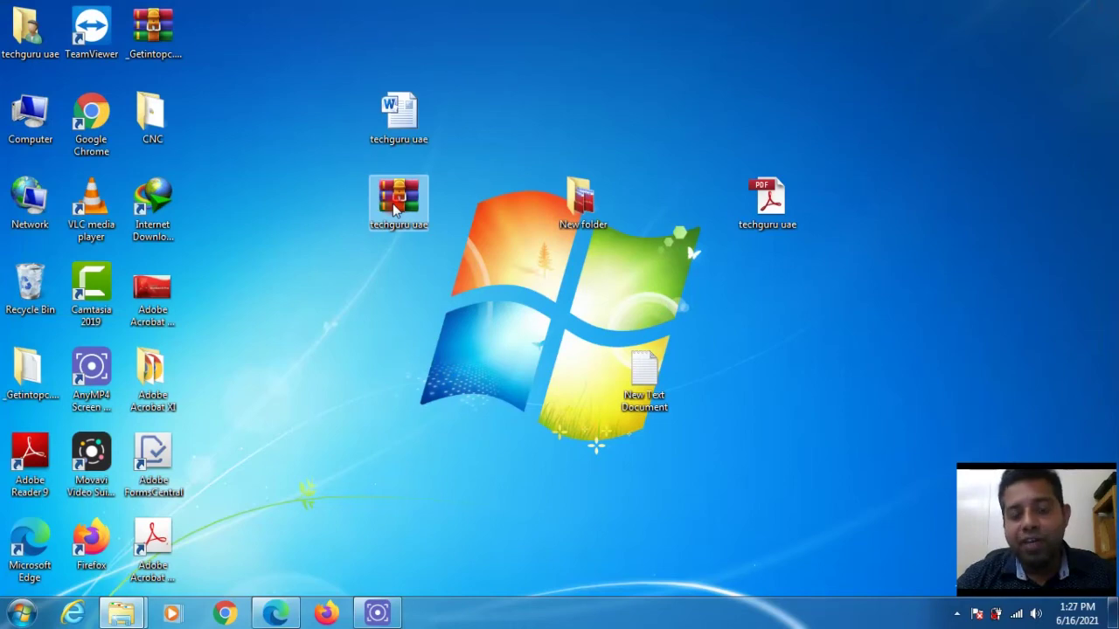
# Step: Extract the ZIP into a techguru uae folder on the desktop and open it
pyautogui.rightClick(394, 207)
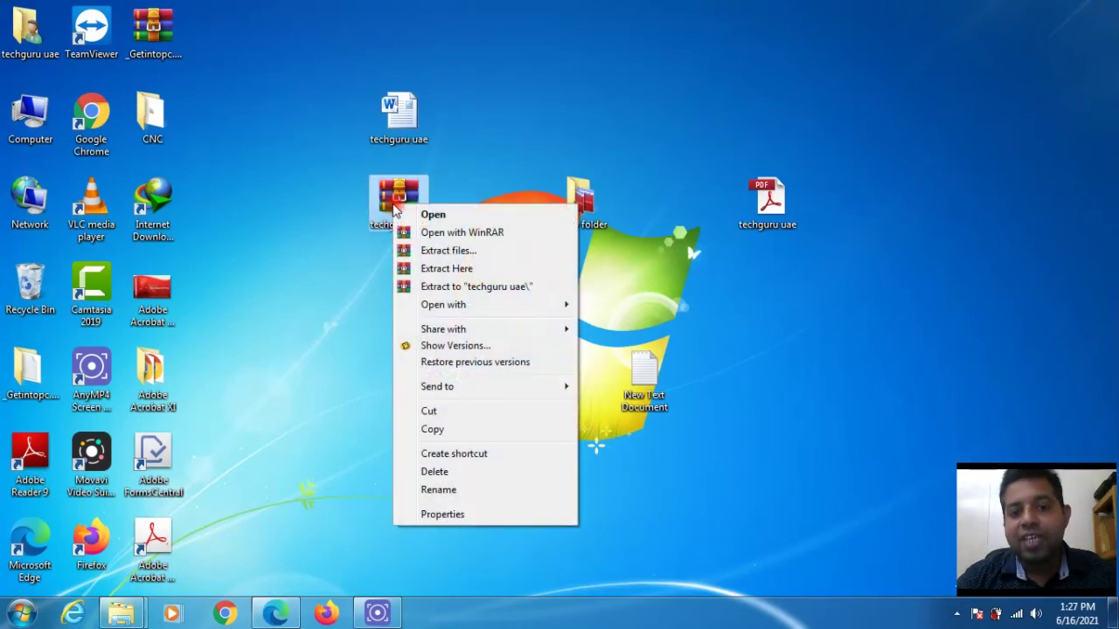
pyautogui.click(462, 288)
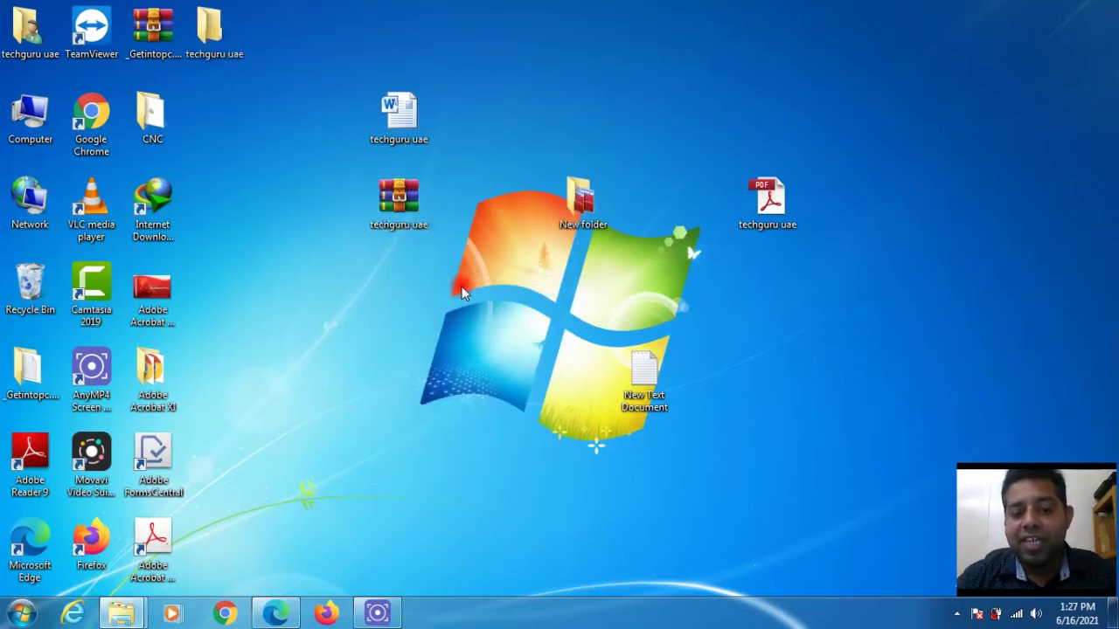
pyautogui.moveTo(212, 29); pyautogui.dragTo(530, 98)
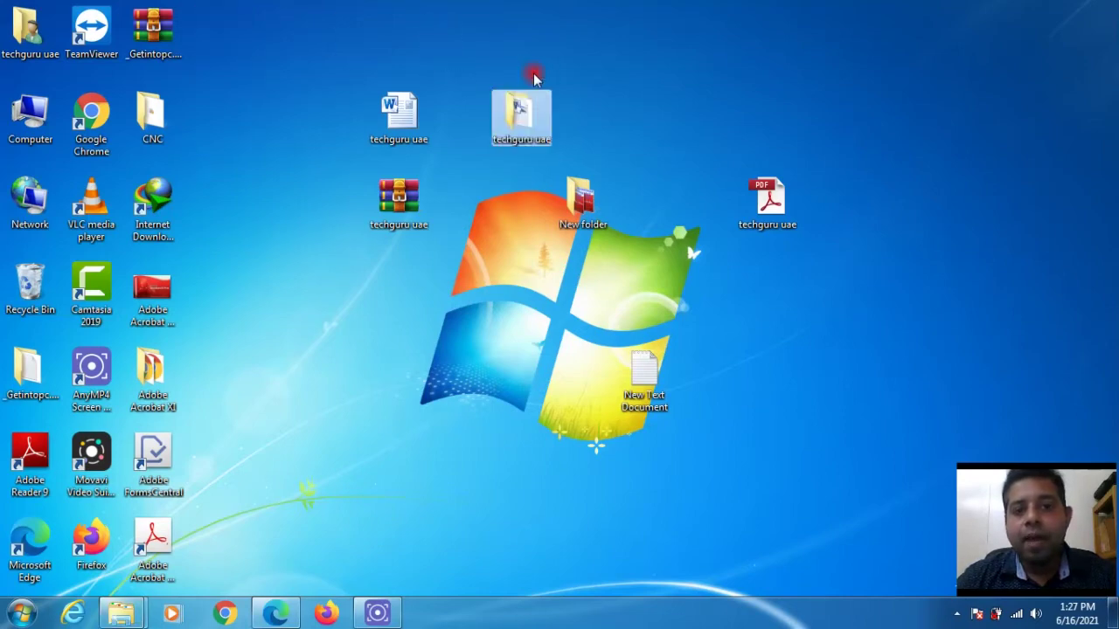
pyautogui.doubleClick(525, 103)
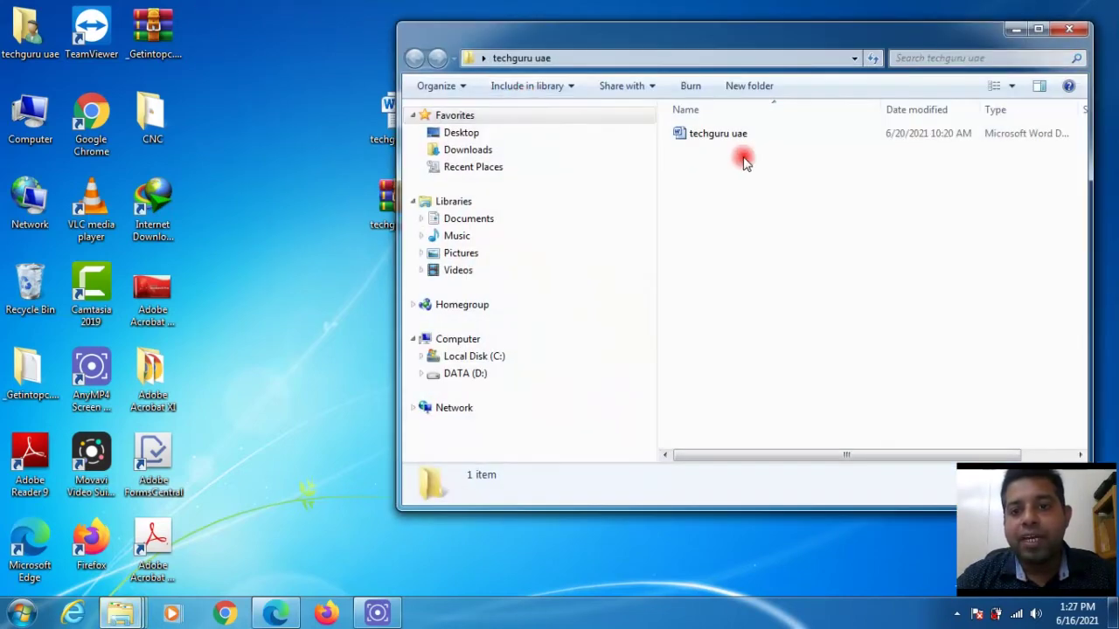
# Step: Open the converted techguru uae Word document, then close Word and the folder
pyautogui.doubleClick(729, 147)
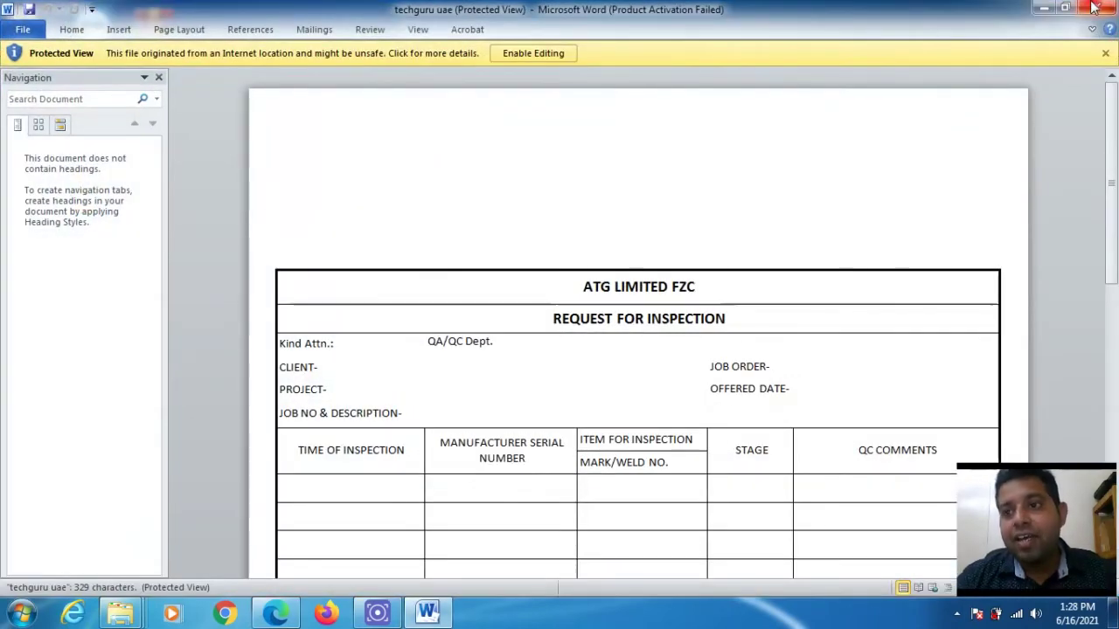
pyautogui.click(718, 463)
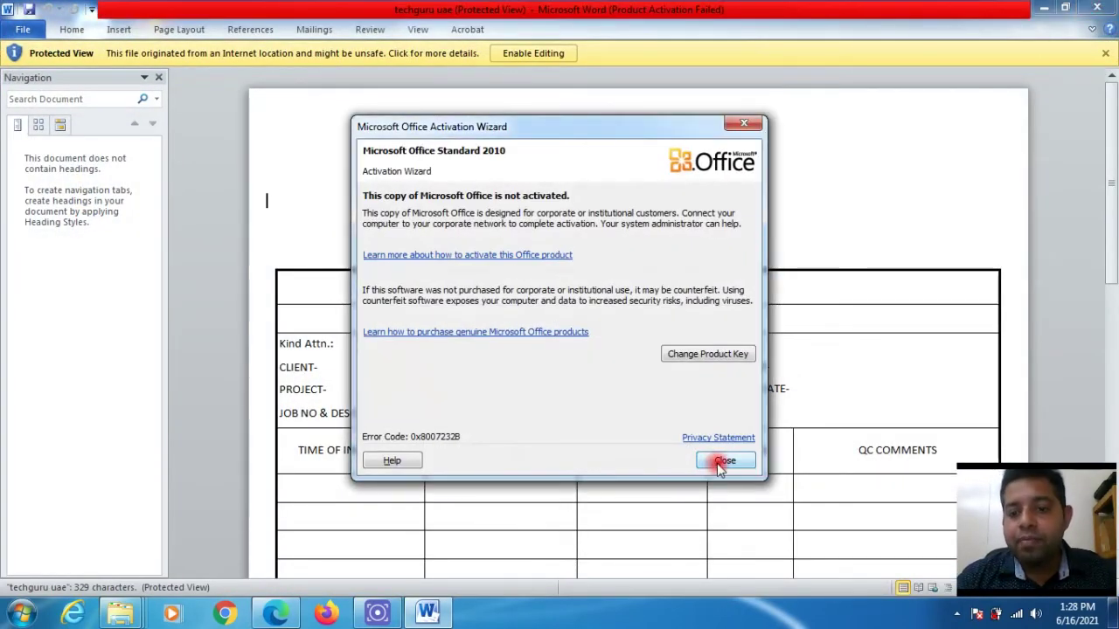
pyautogui.click(1103, 11)
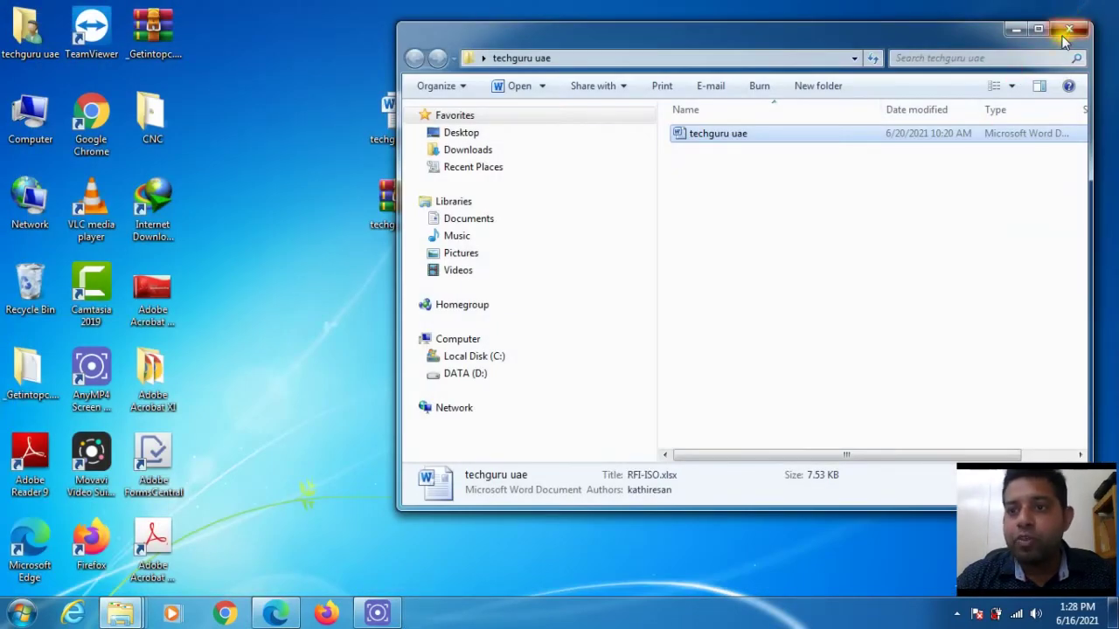
pyautogui.click(1067, 34)
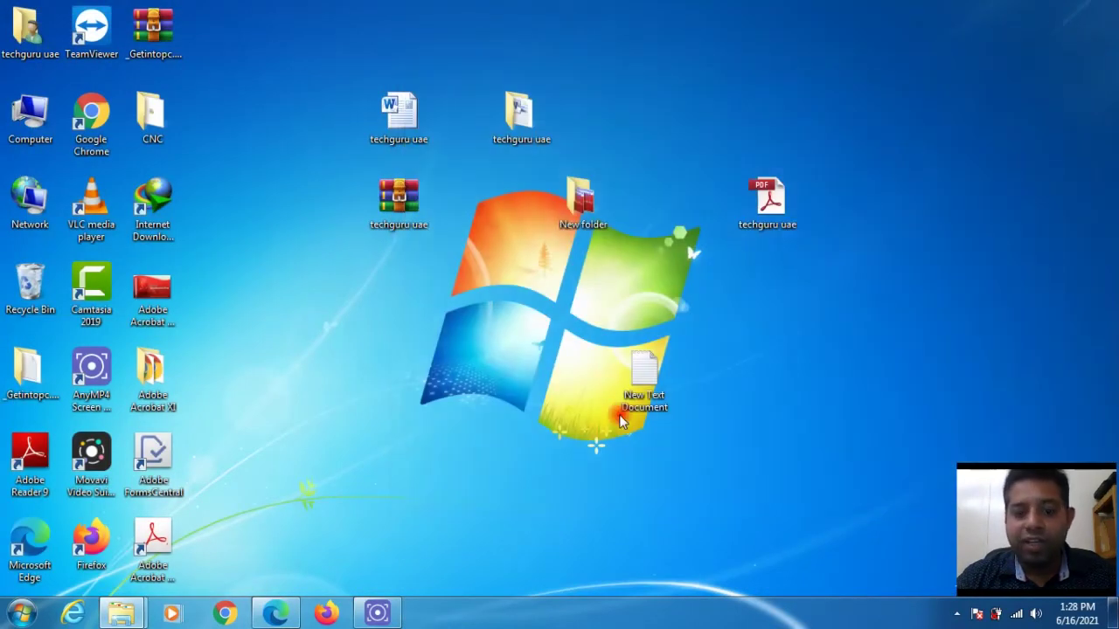
# Step: Return to PDF2Go in Edge and open Rotate PDF pages from the full tools list
pyautogui.click(271, 617)
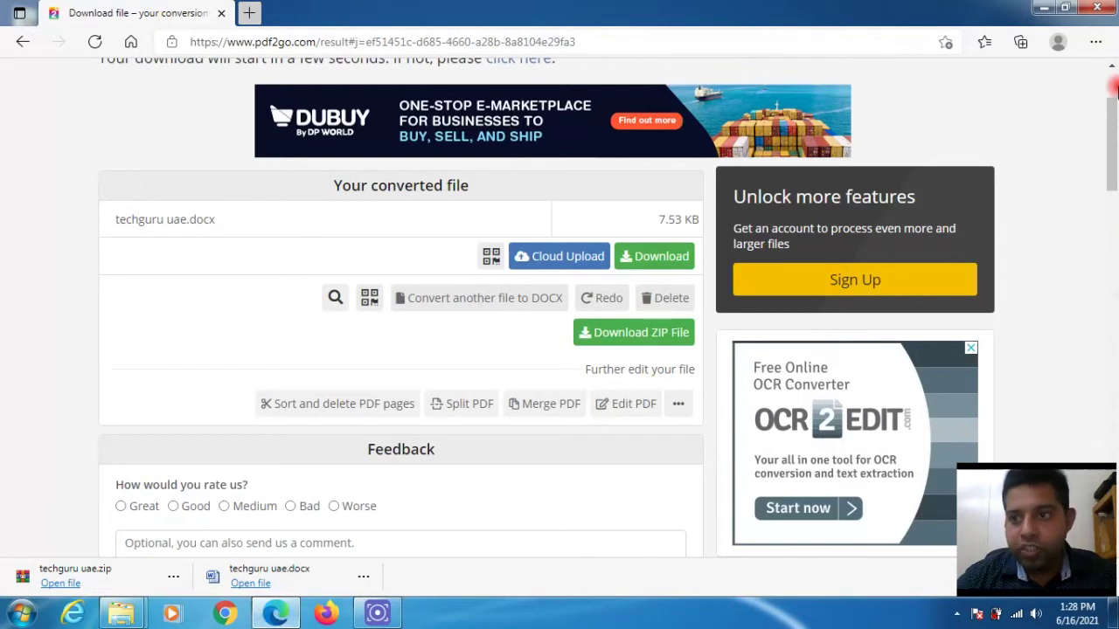
pyautogui.scroll(-2, 1114, 144)
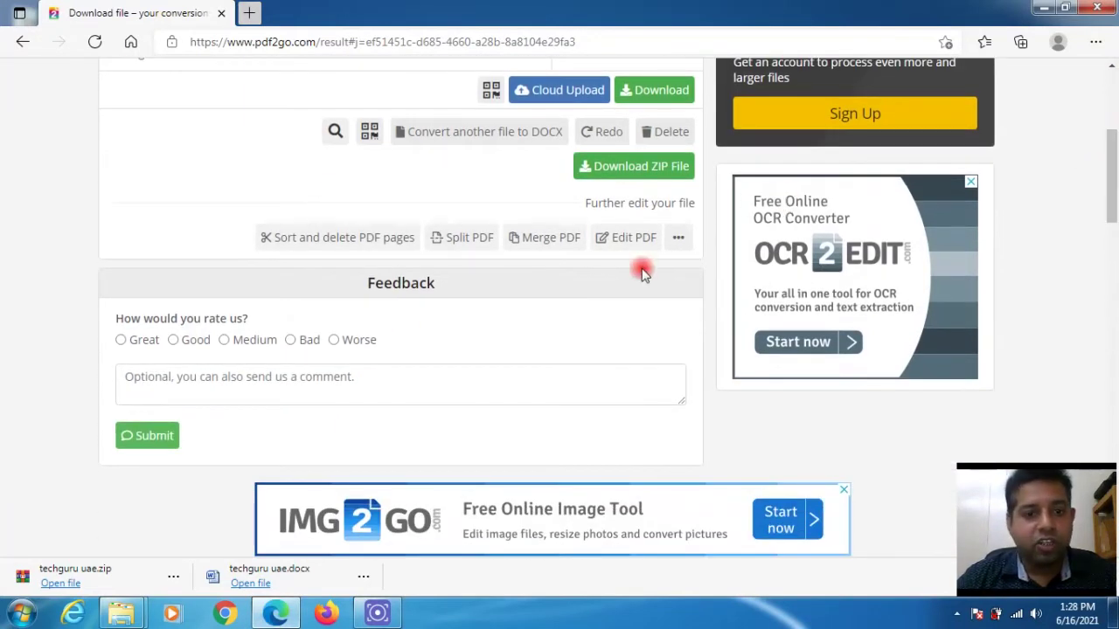
pyautogui.click(679, 241)
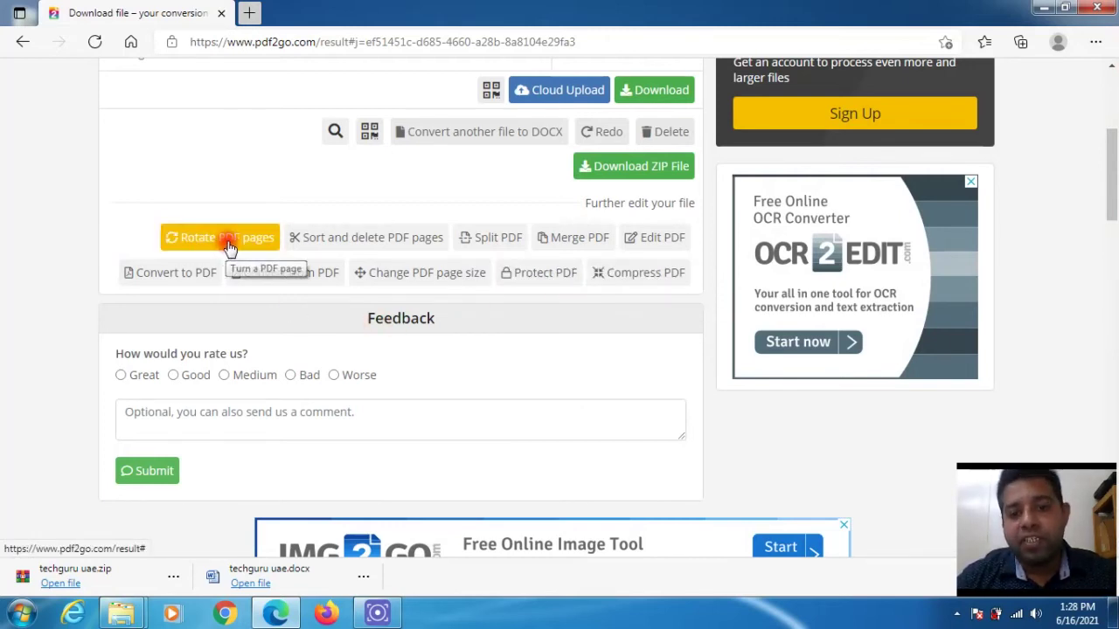
pyautogui.click(229, 247)
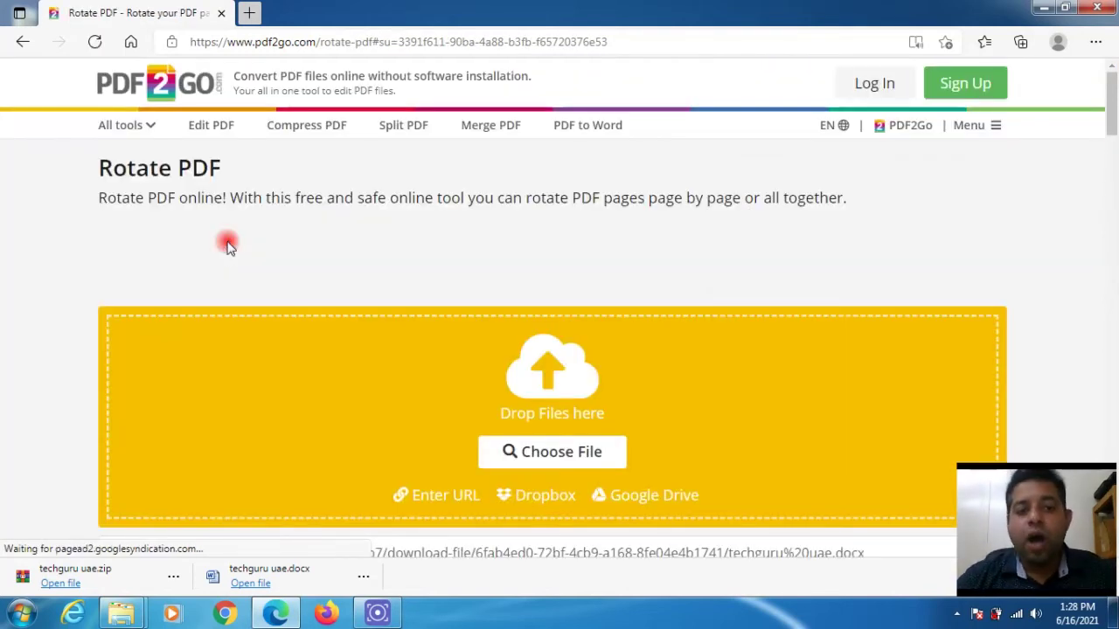
# Step: Rotate the form's page three quarter turns clockwise, then head for Merge PDF
pyautogui.moveTo(1112, 101); pyautogui.dragTo(1113, 130)
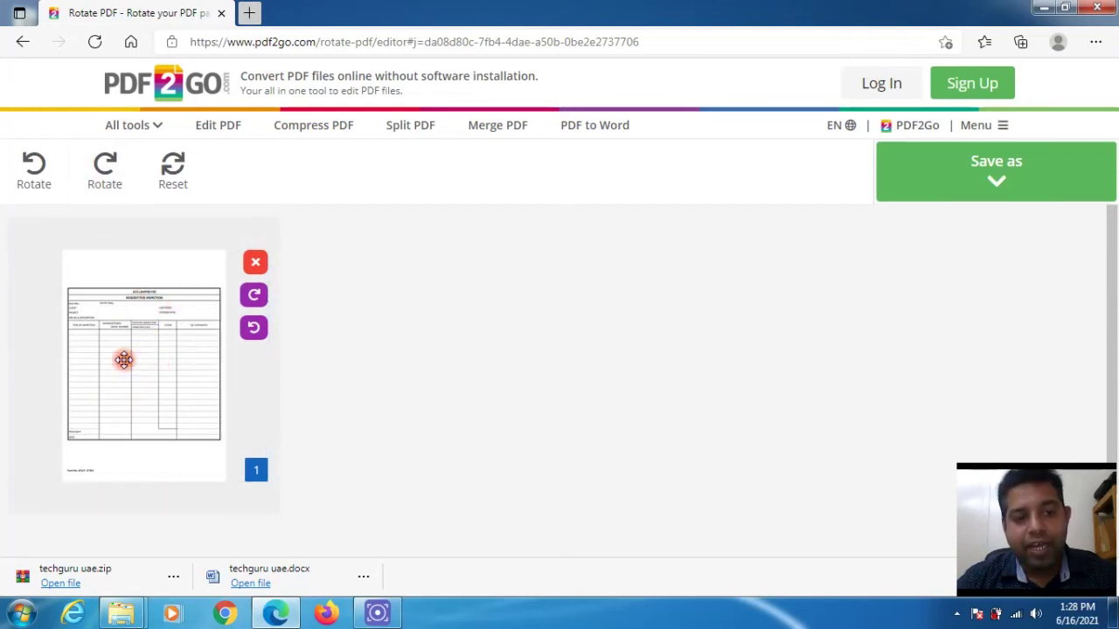
pyautogui.click(105, 173)
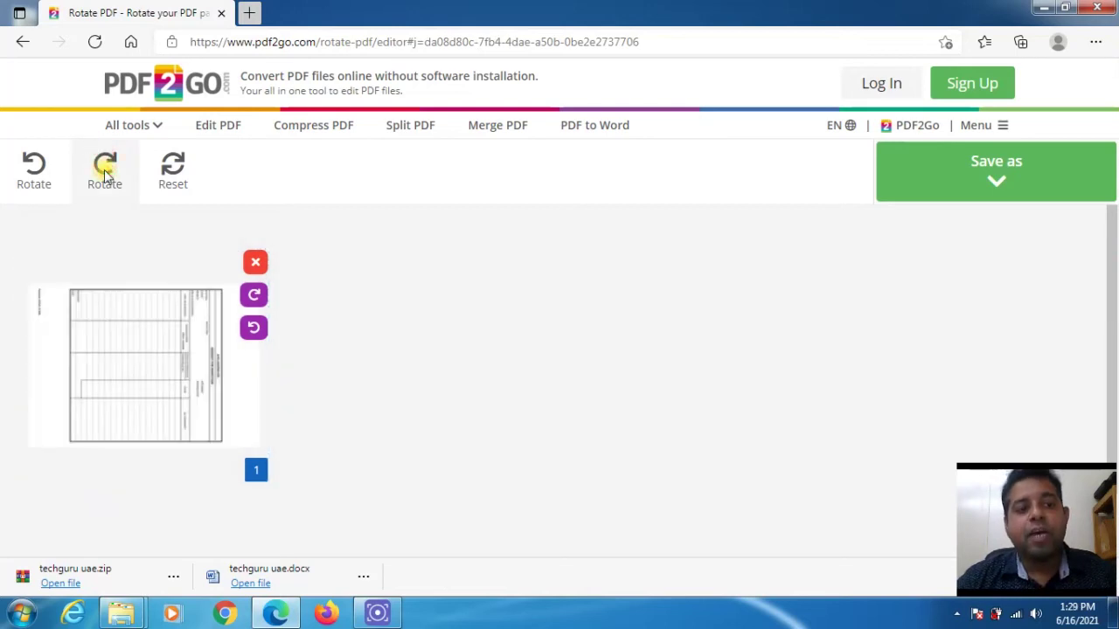
pyautogui.click(105, 173)
pyautogui.click(105, 173)
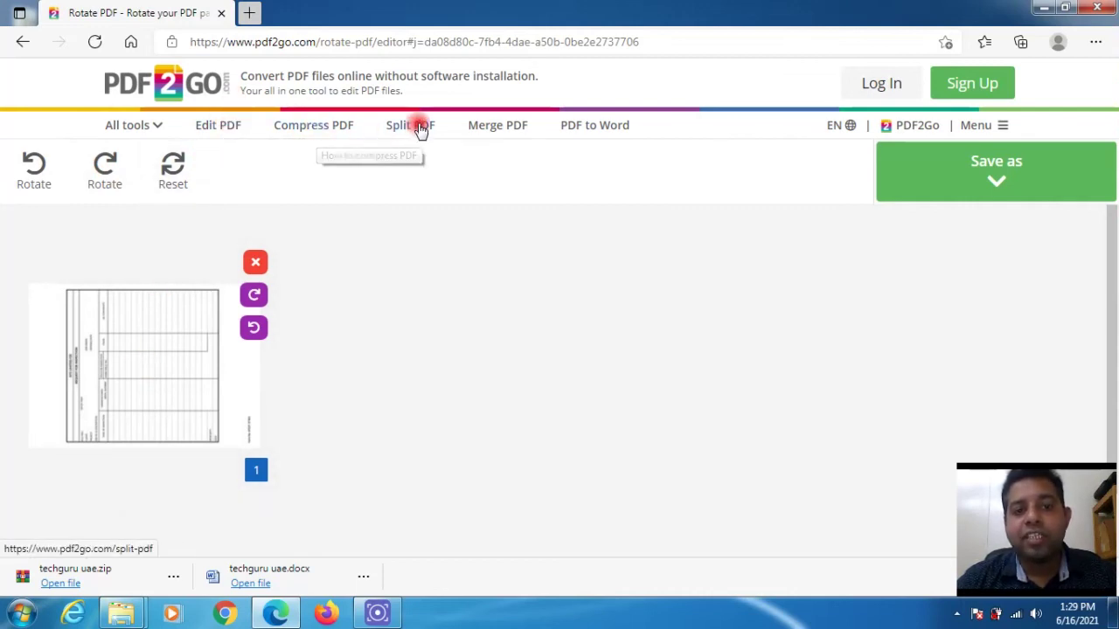
pyautogui.click(503, 129)
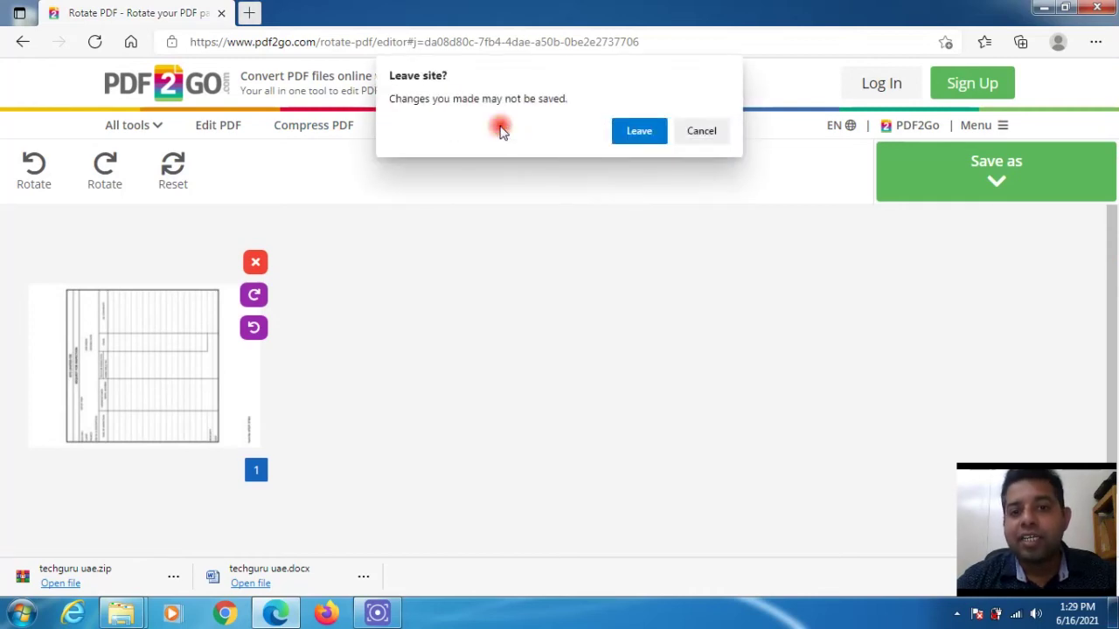
# Step: Leave the rotate editor, scroll through the Merge PDF page and close the browser
pyautogui.click(636, 132)
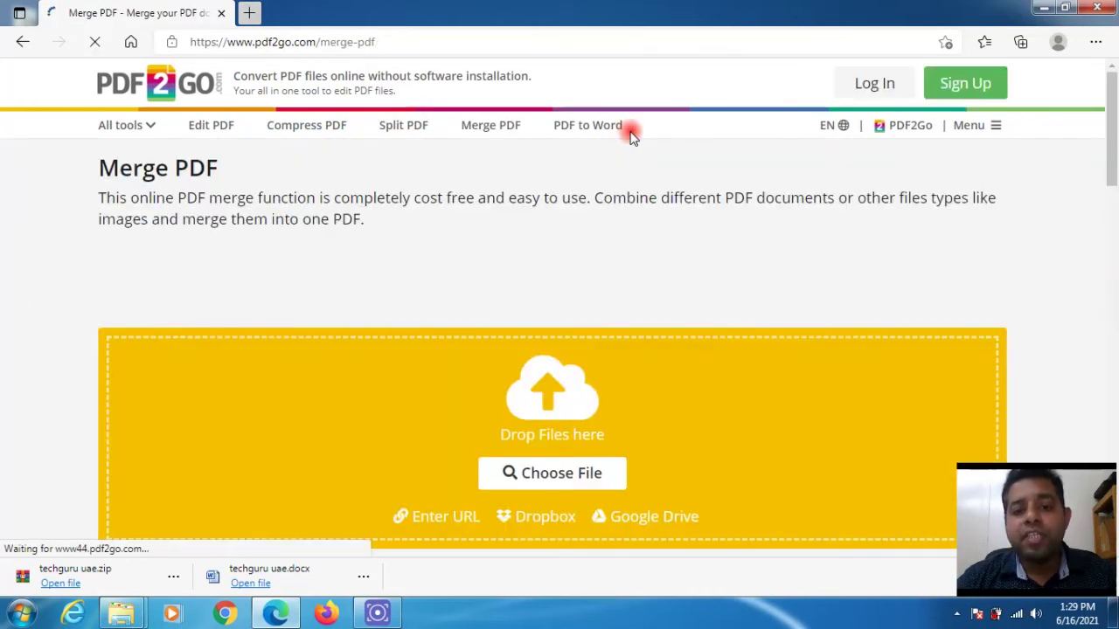
pyautogui.scroll(-5, 1113, 212)
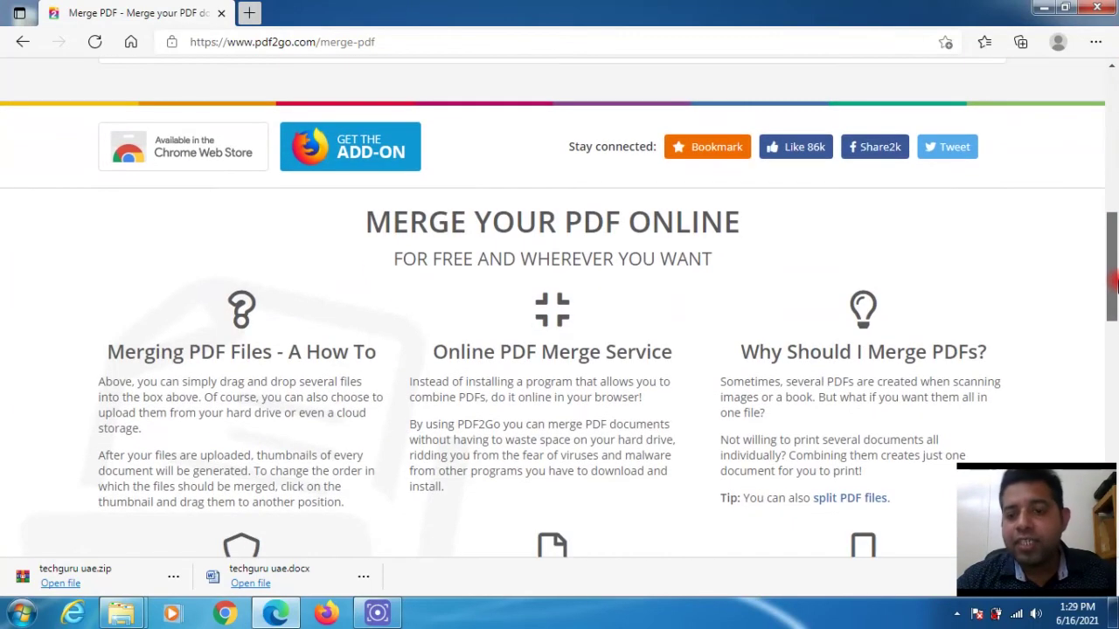
pyautogui.moveTo(1113, 229); pyautogui.dragTo(1112, 128)
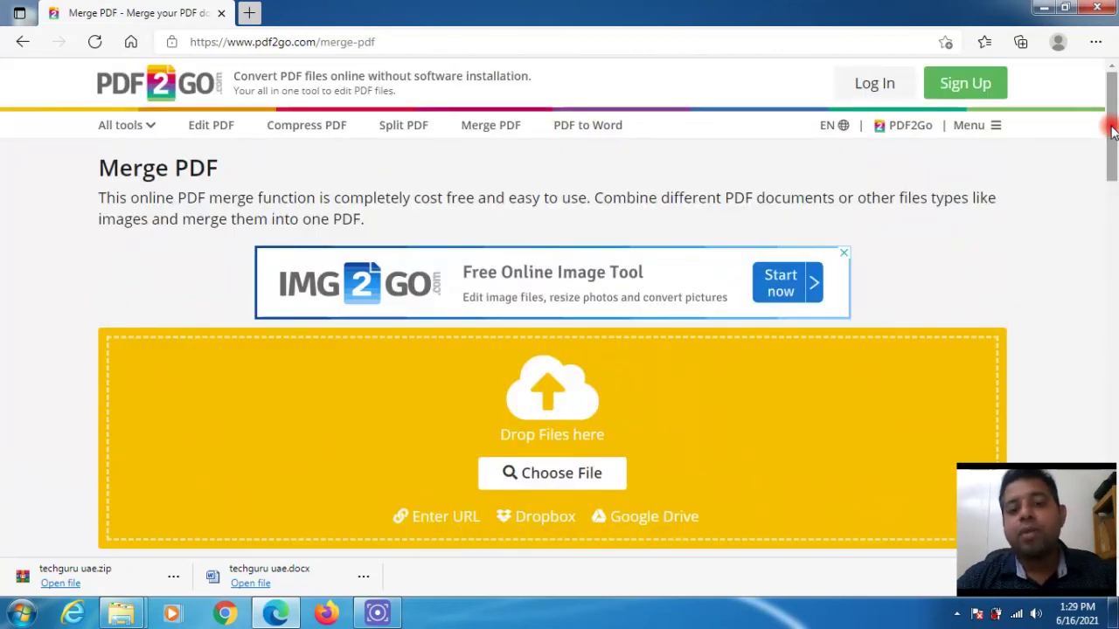
pyautogui.click(1100, 9)
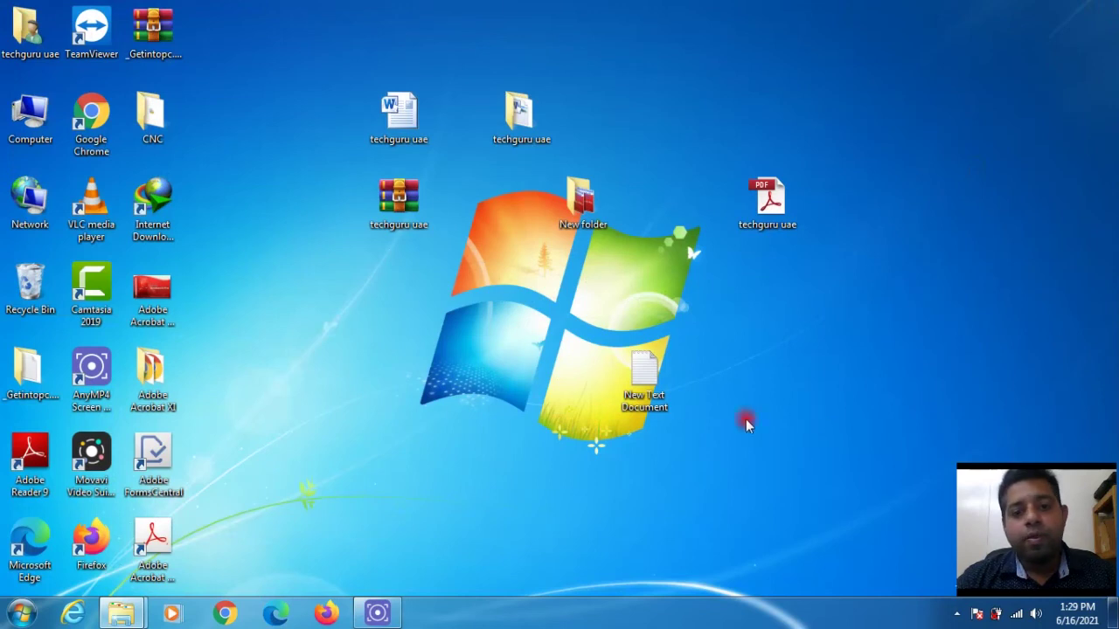
# Step: Reopen Edge and load pdf2go.com from the 'pdf2' address-bar suggestion
pyautogui.click(273, 616)
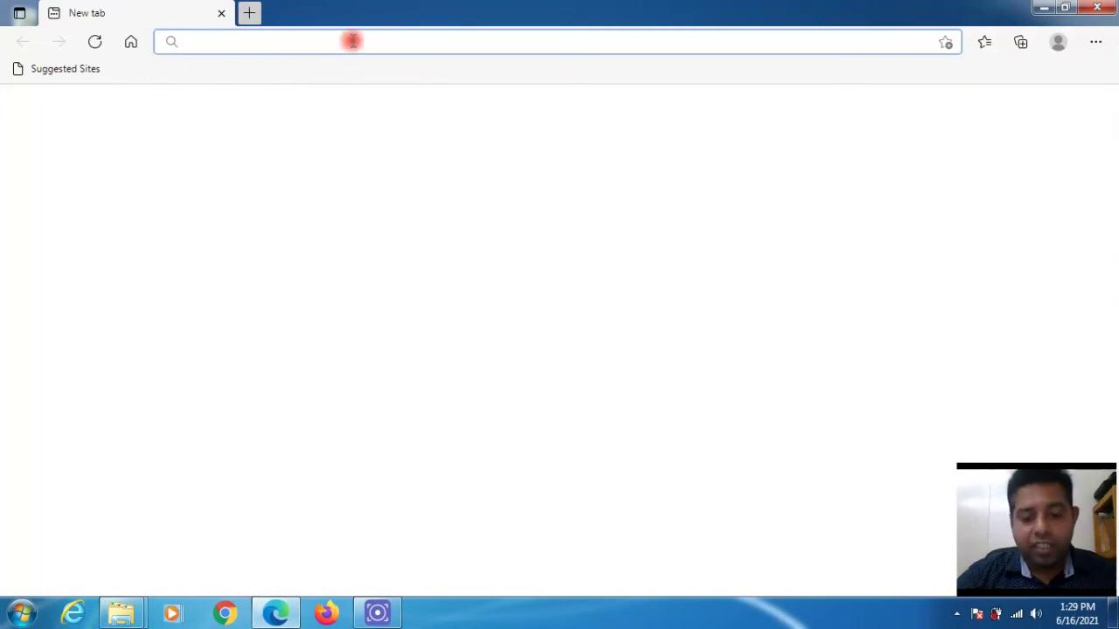
pyautogui.write('pdf2go.com')
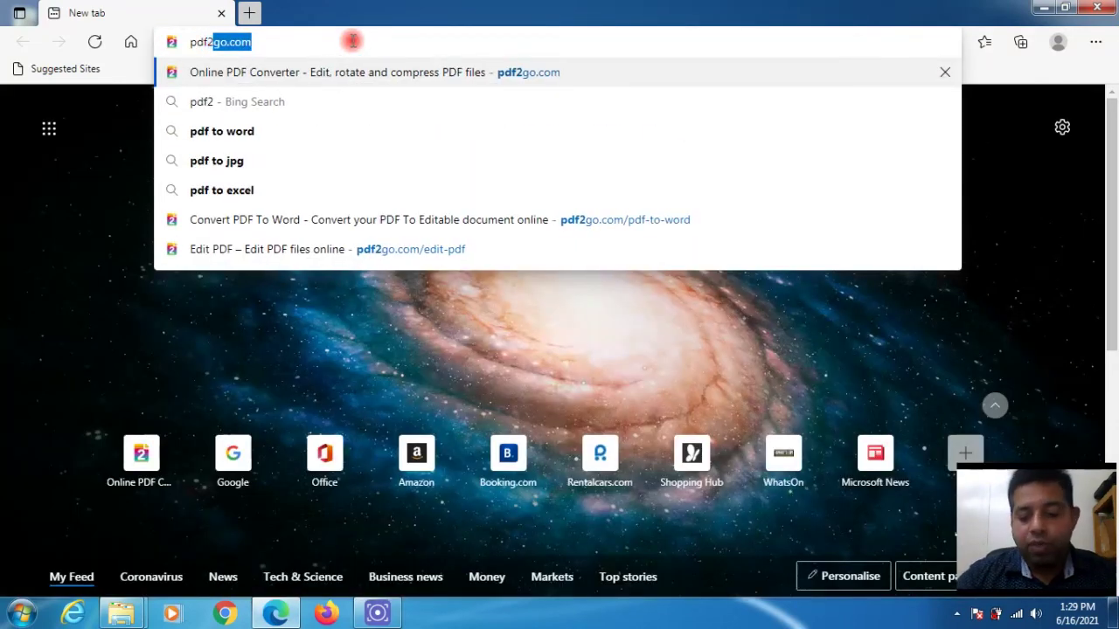
pyautogui.click(350, 72)
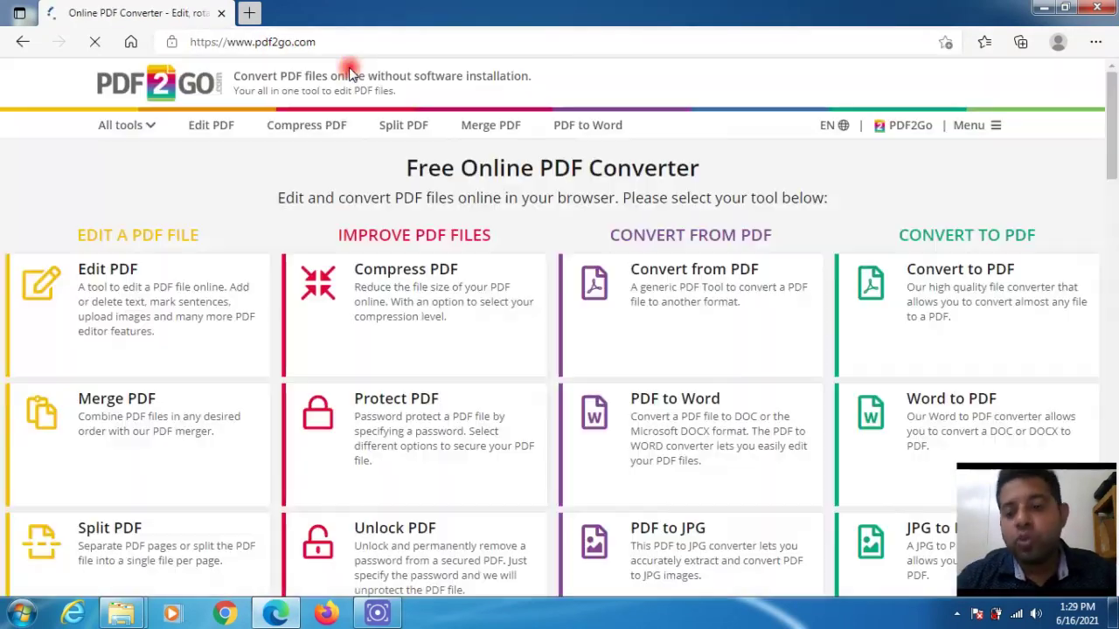